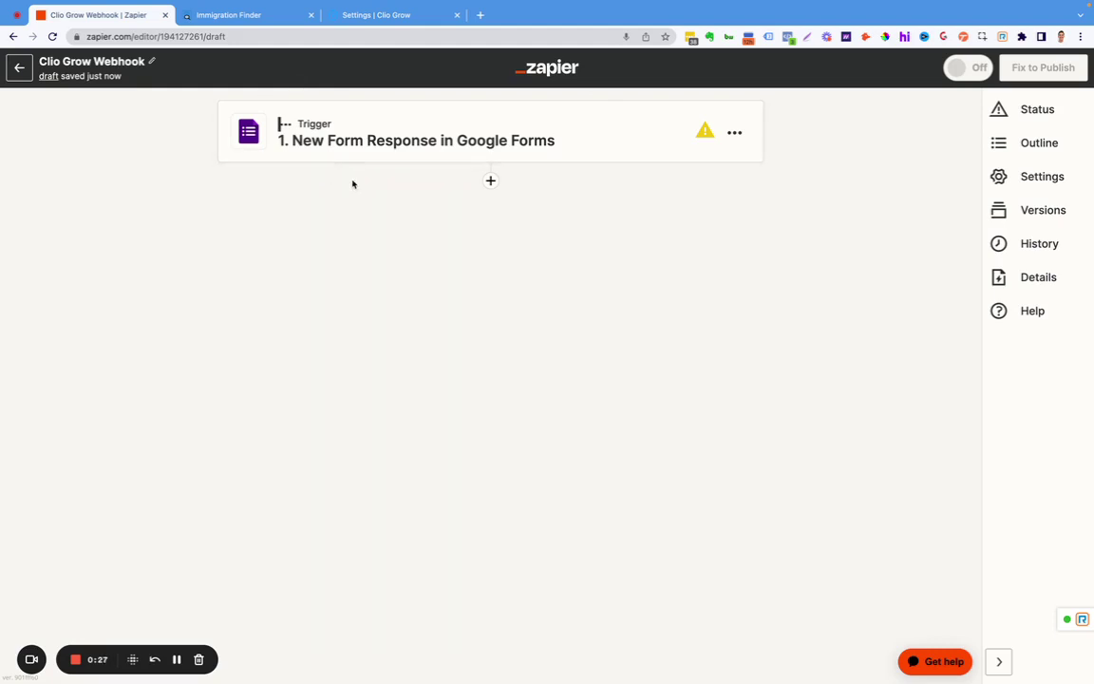
- Insert a new empty action step below the New Form Response in Google Forms trigger
{"action": "left_click", "coordinate": [491, 181]}
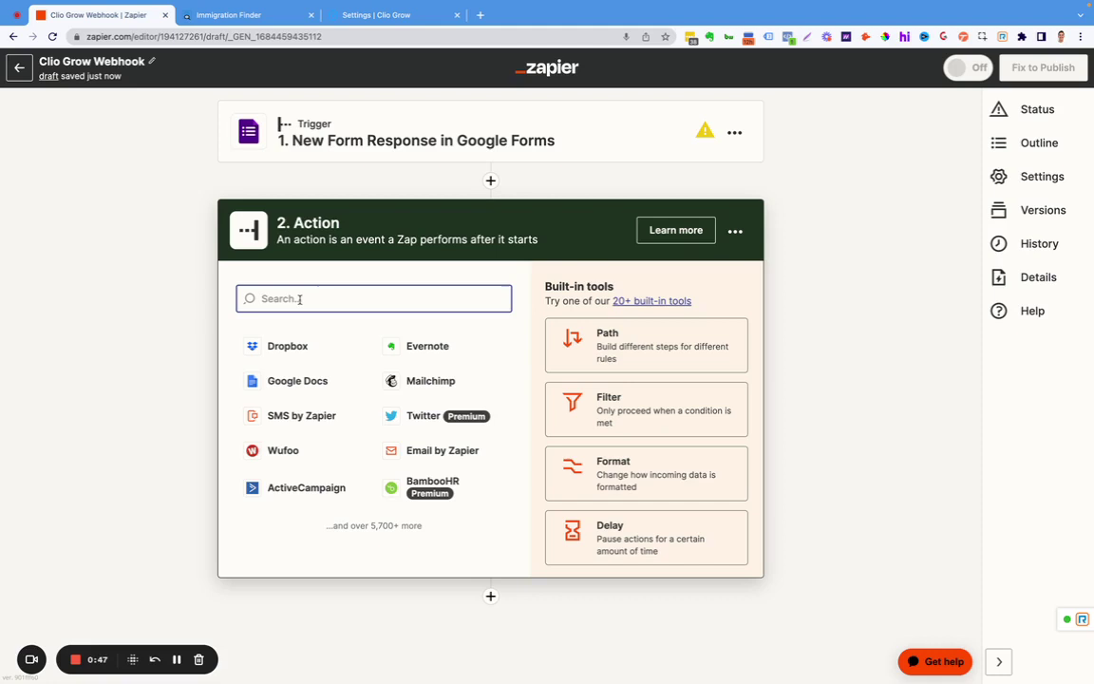
- Search 'webho', choose Webhooks by Zapier as the action app, and set the event to POST
{"action": "type", "text": "webhok"}
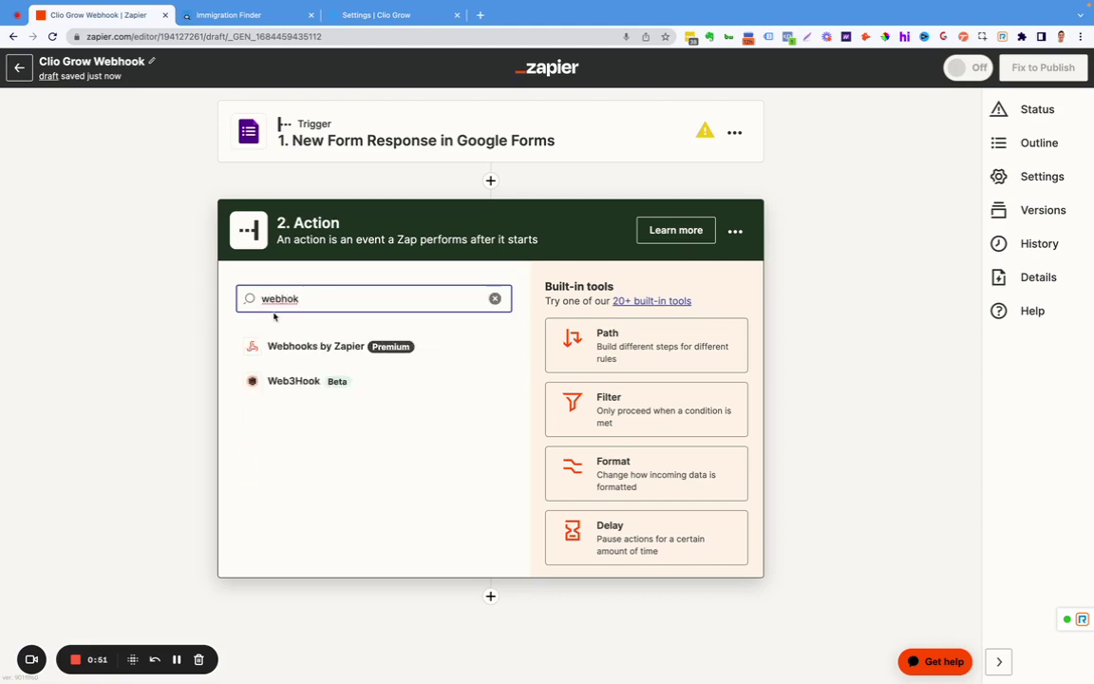
{"action": "key", "text": "BackSpace"}
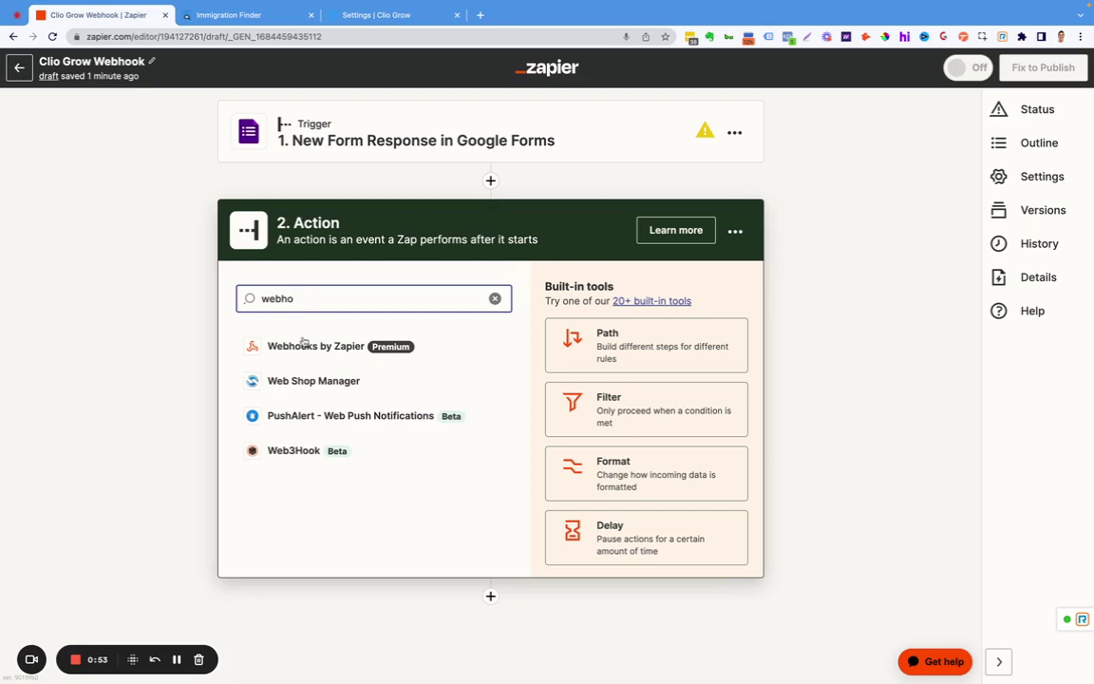
{"action": "left_click", "coordinate": [311, 349]}
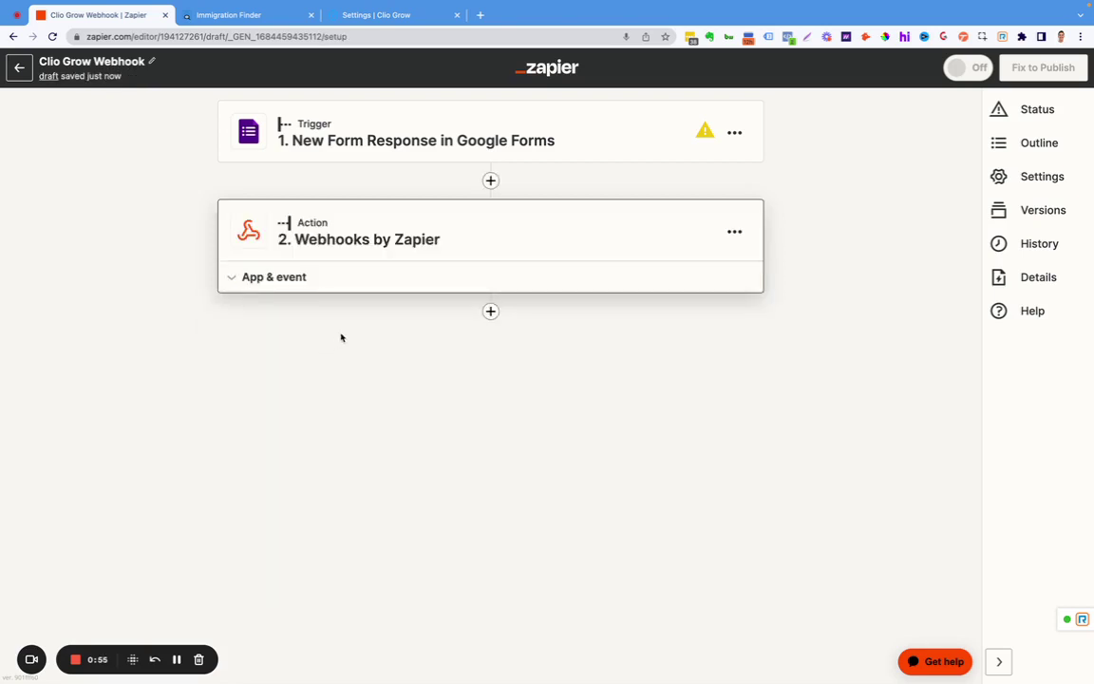
{"action": "left_click", "coordinate": [286, 383]}
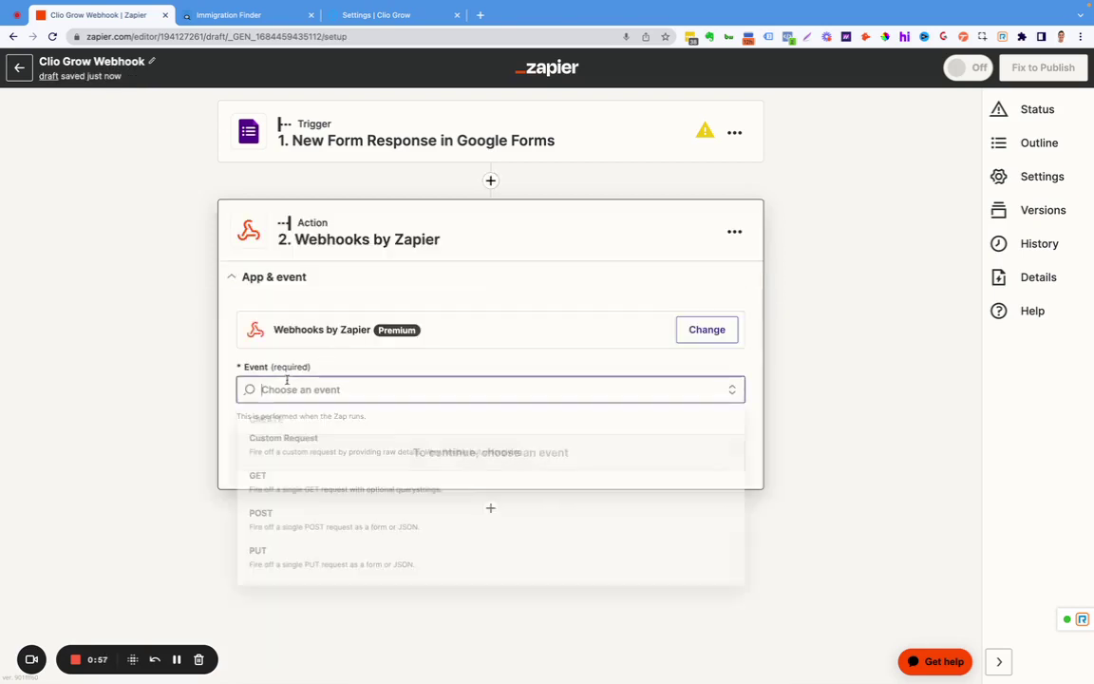
{"action": "left_click", "coordinate": [277, 517]}
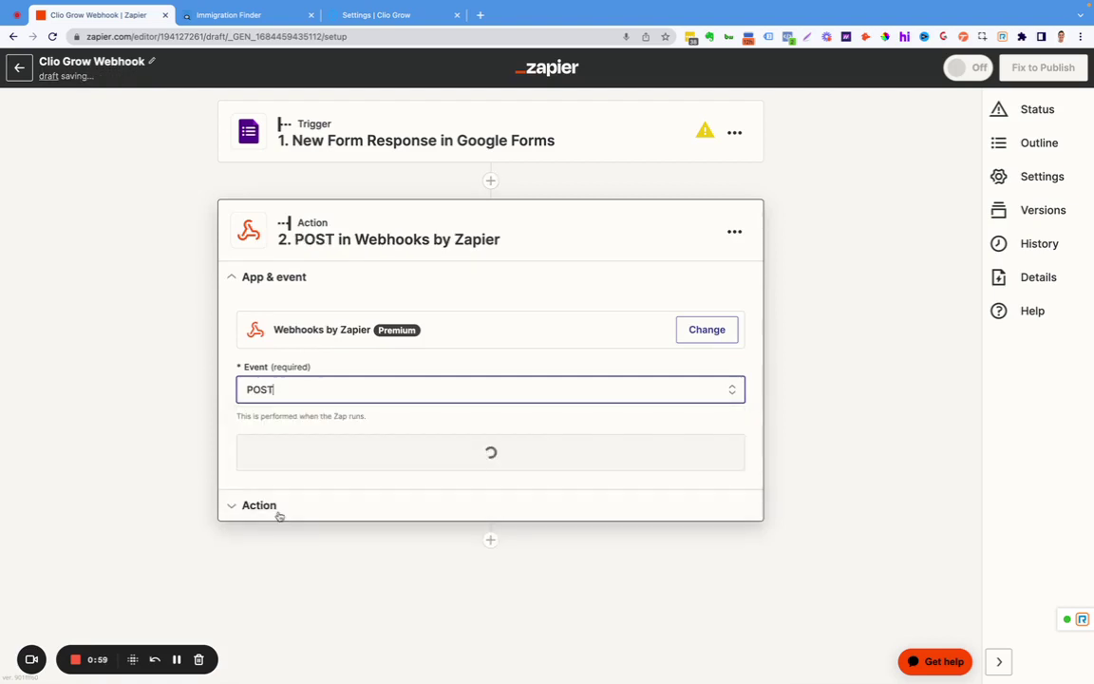
{"action": "left_click", "coordinate": [378, 449]}
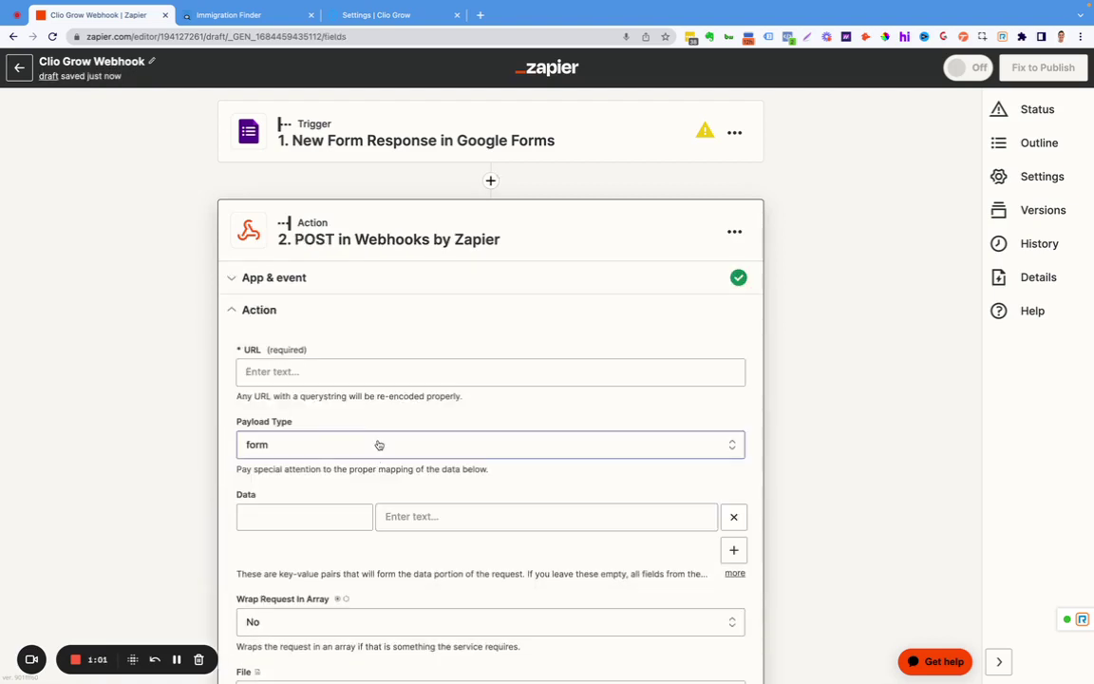
{"action": "scroll", "coordinate": [332, 386], "scroll_direction": "down", "scroll_amount": 2}
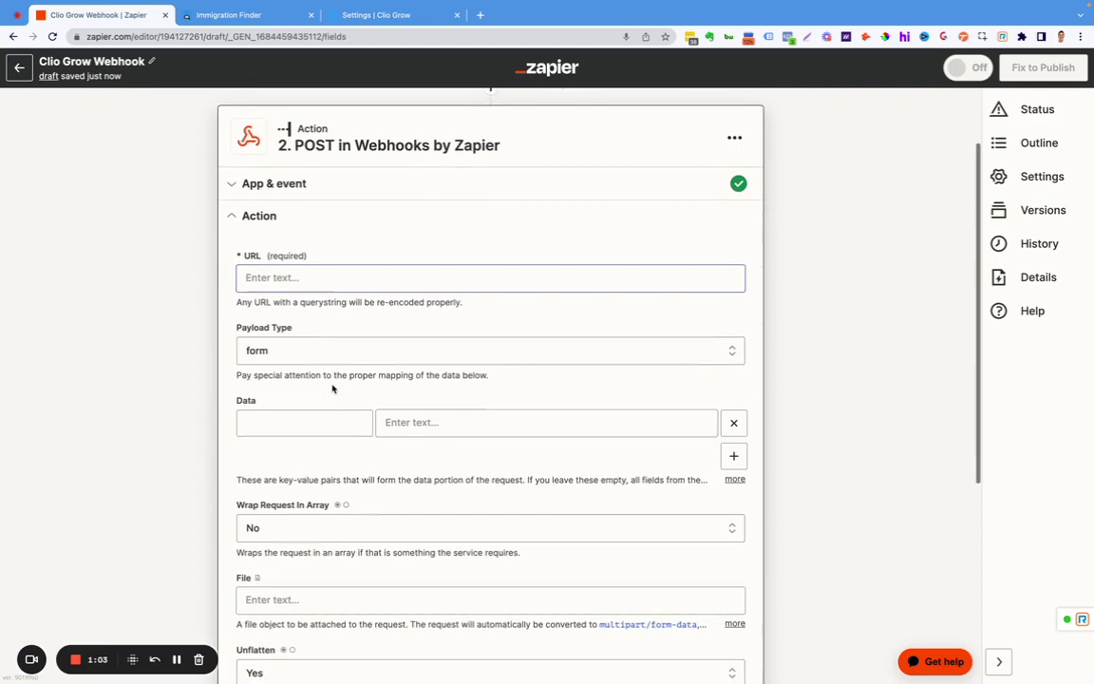
{"action": "left_click", "coordinate": [340, 276]}
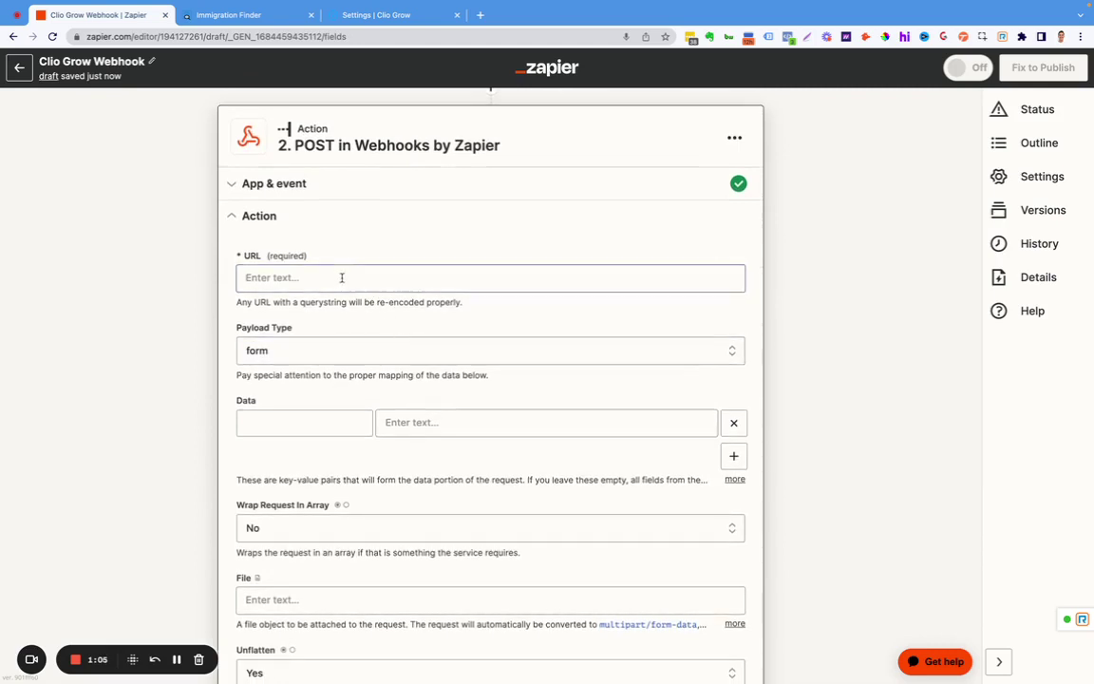
{"action": "scroll", "coordinate": [285, 476], "scroll_direction": "down", "scroll_amount": 6}
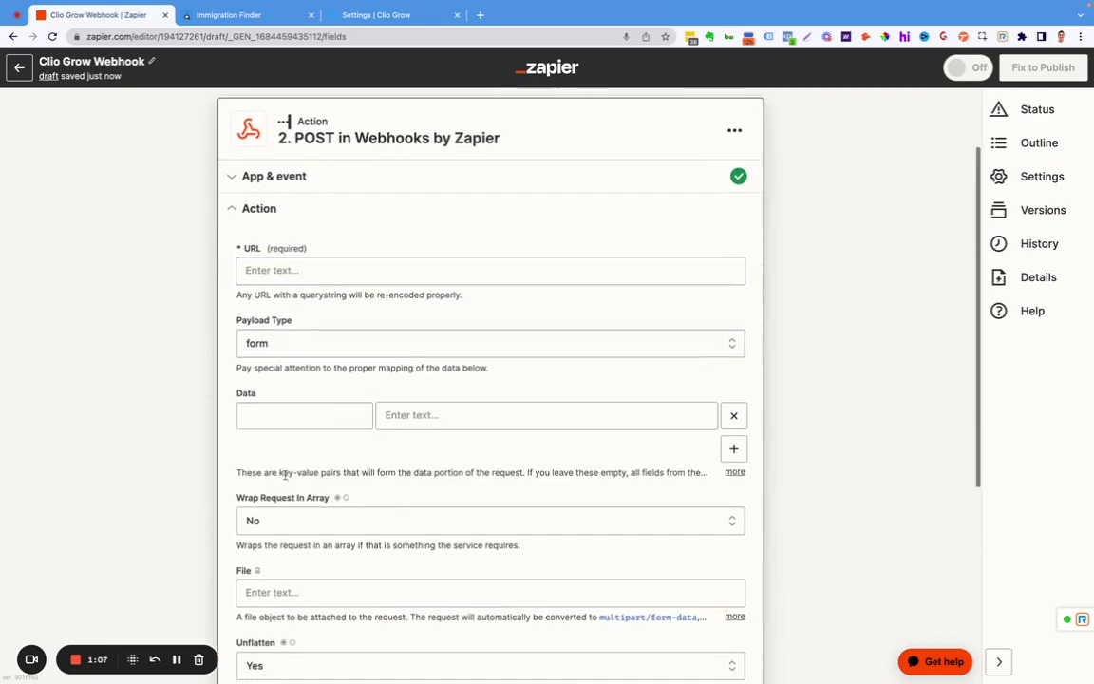
{"action": "scroll", "coordinate": [286, 479], "scroll_direction": "up", "scroll_amount": 8}
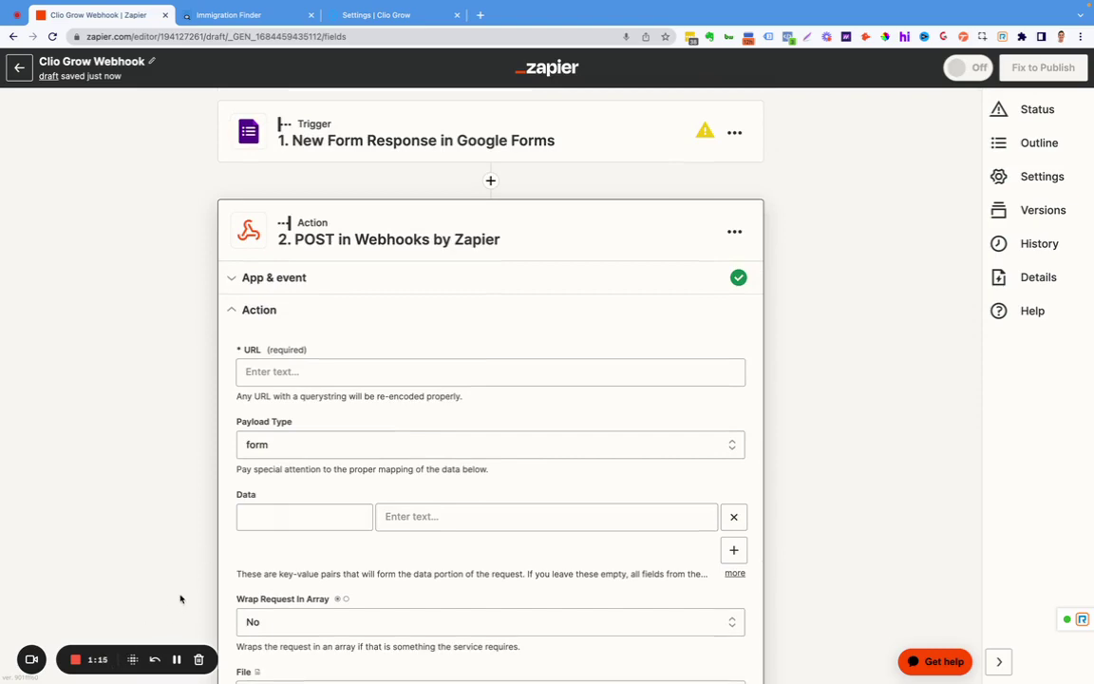
- Combine the Zapier editor and the 'SOP :: Clio Grow Webhook Fields' sheet into one Split View space
{"action": "key", "text": "ctrl+Up"}
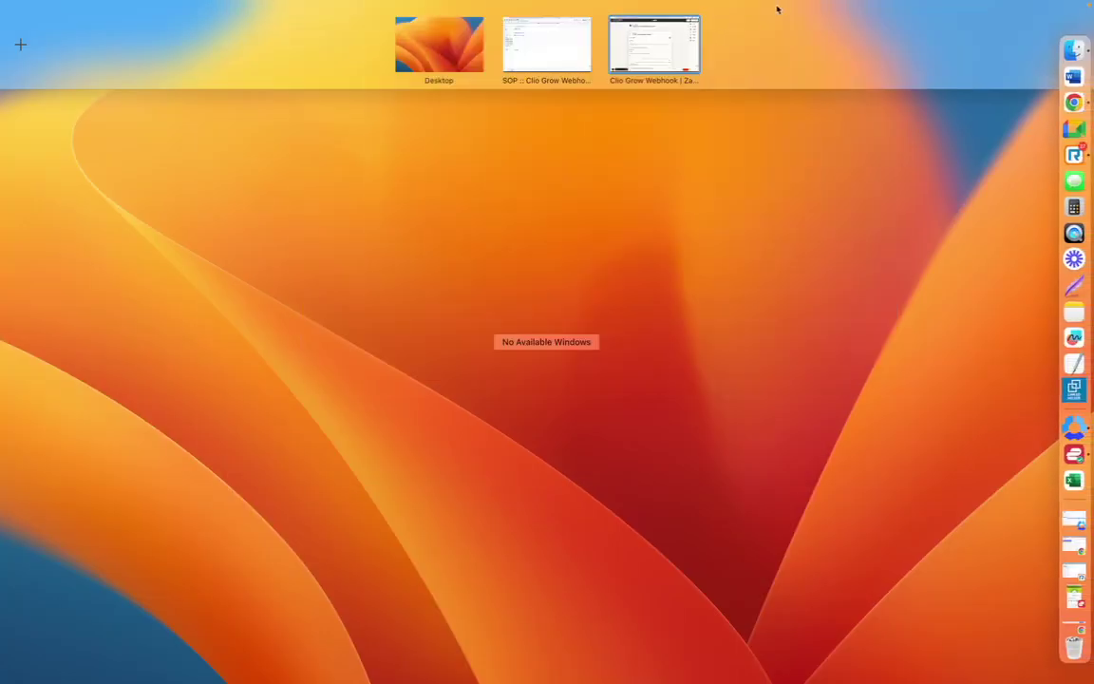
{"action": "key", "text": "ctrl+Up"}
{"action": "key", "text": "ctrl+Up"}
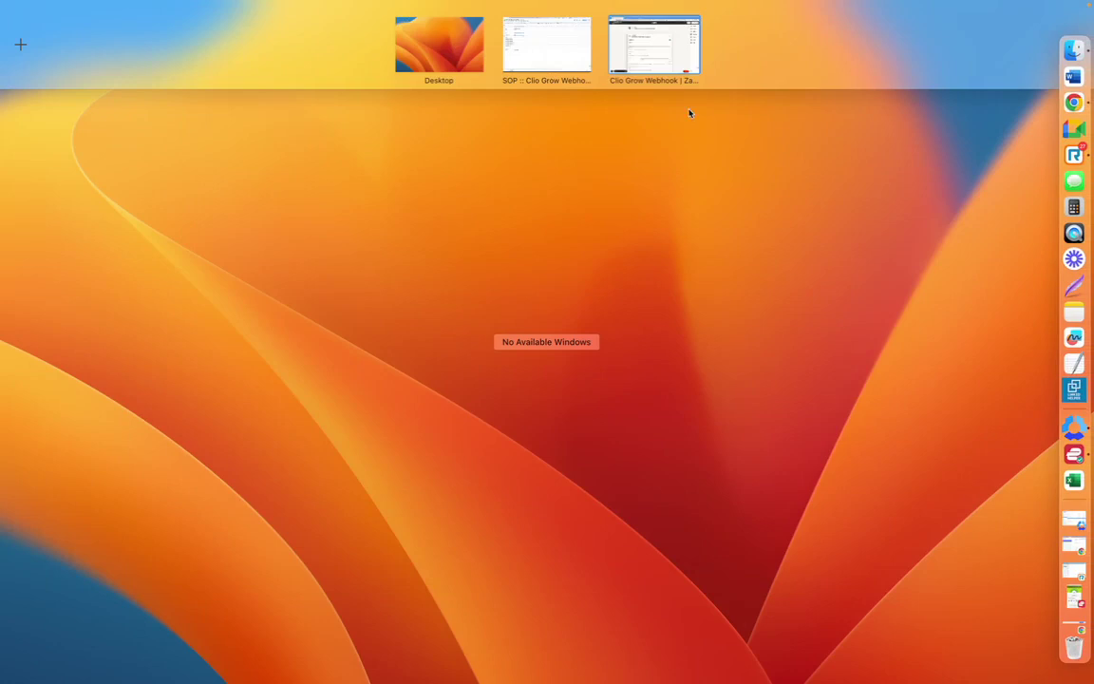
{"action": "left_click_drag", "start_coordinate": [664, 43], "coordinate": [612, 45]}
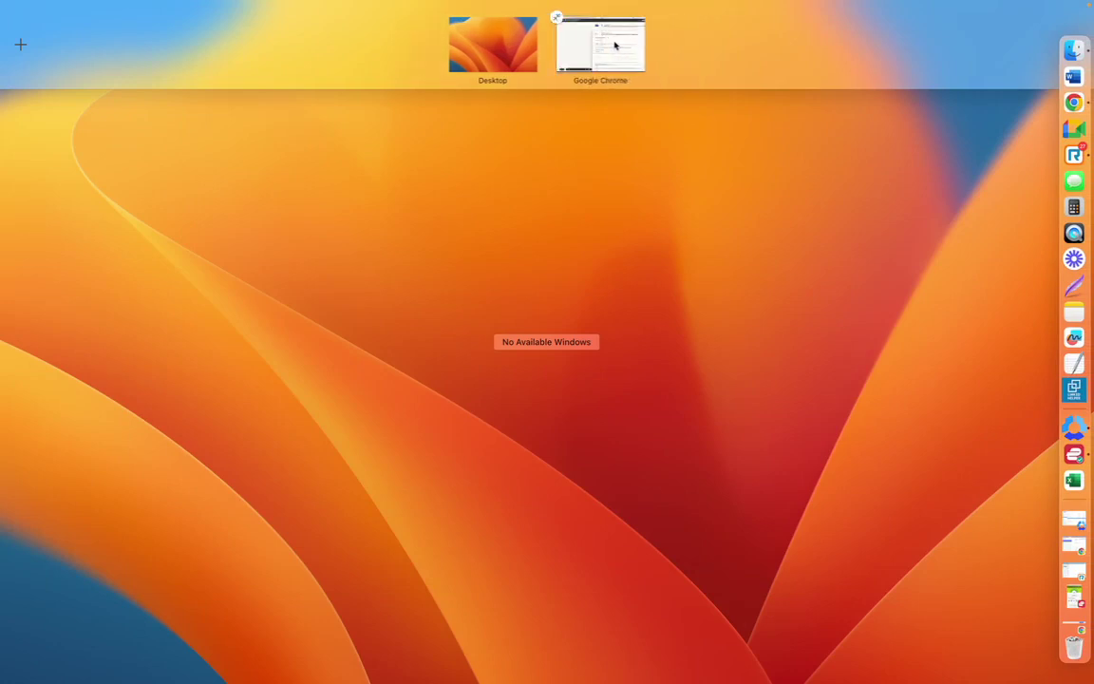
{"action": "left_click", "coordinate": [612, 45]}
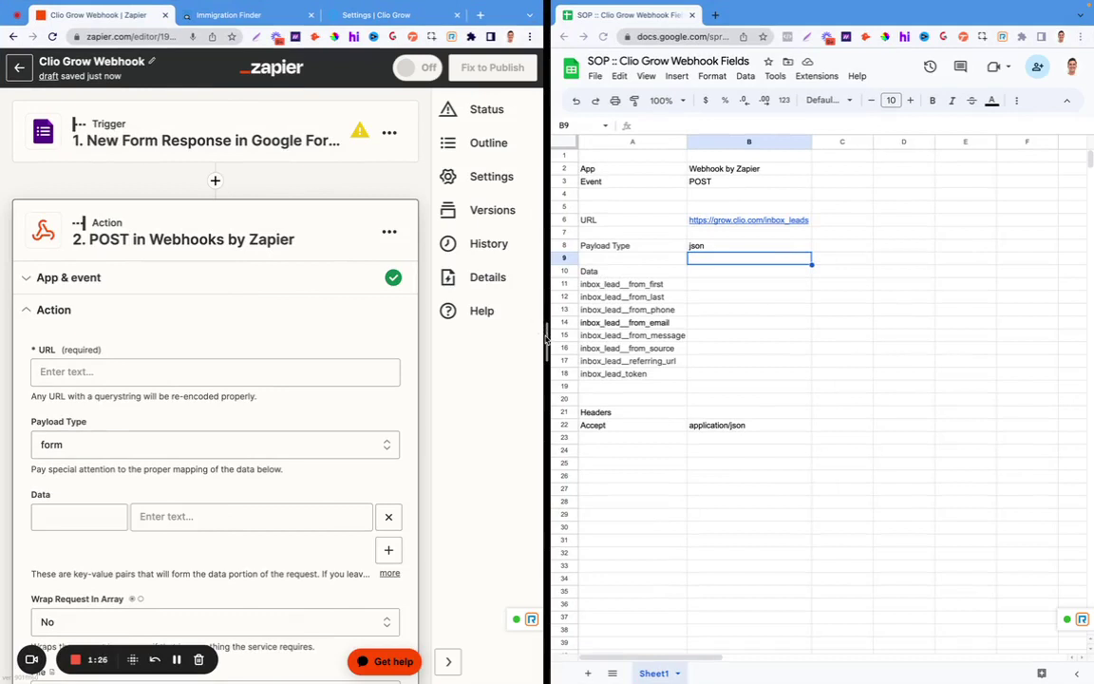
{"action": "left_click_drag", "start_coordinate": [546, 338], "coordinate": [786, 338]}
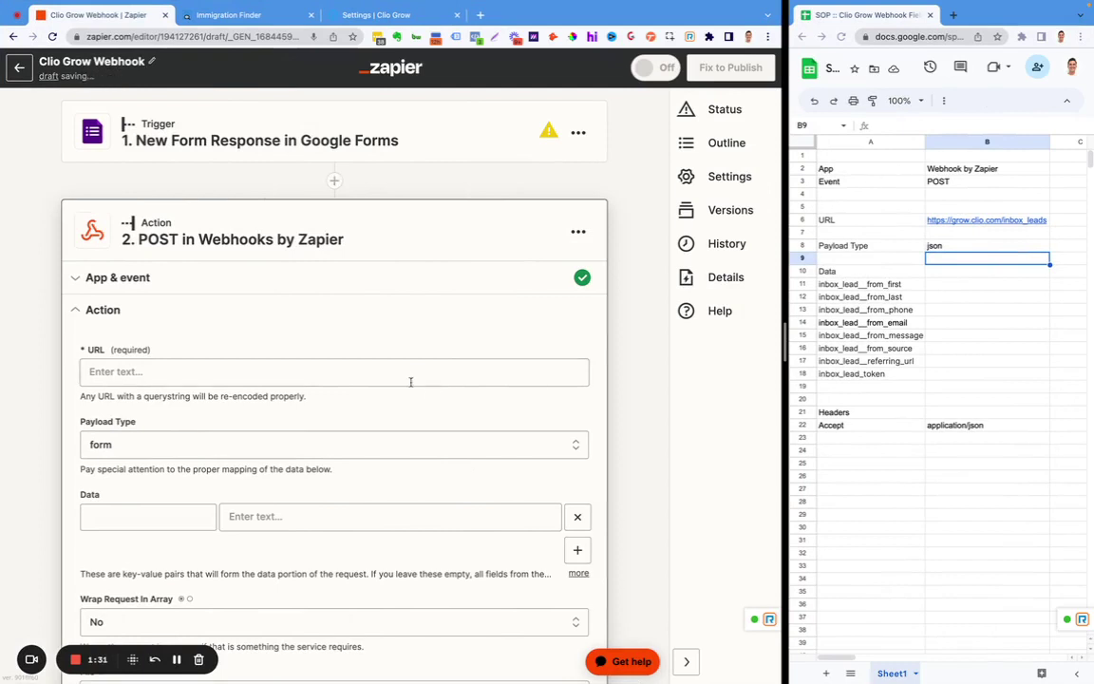
{"action": "left_click", "coordinate": [407, 379]}
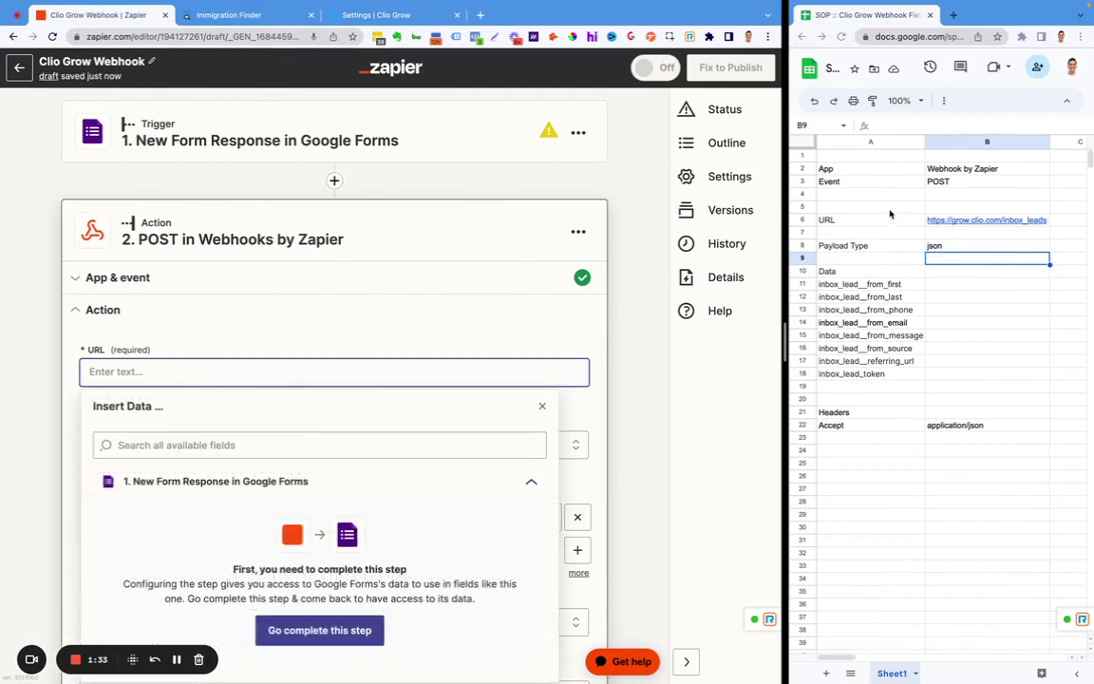
{"action": "left_click", "coordinate": [185, 327]}
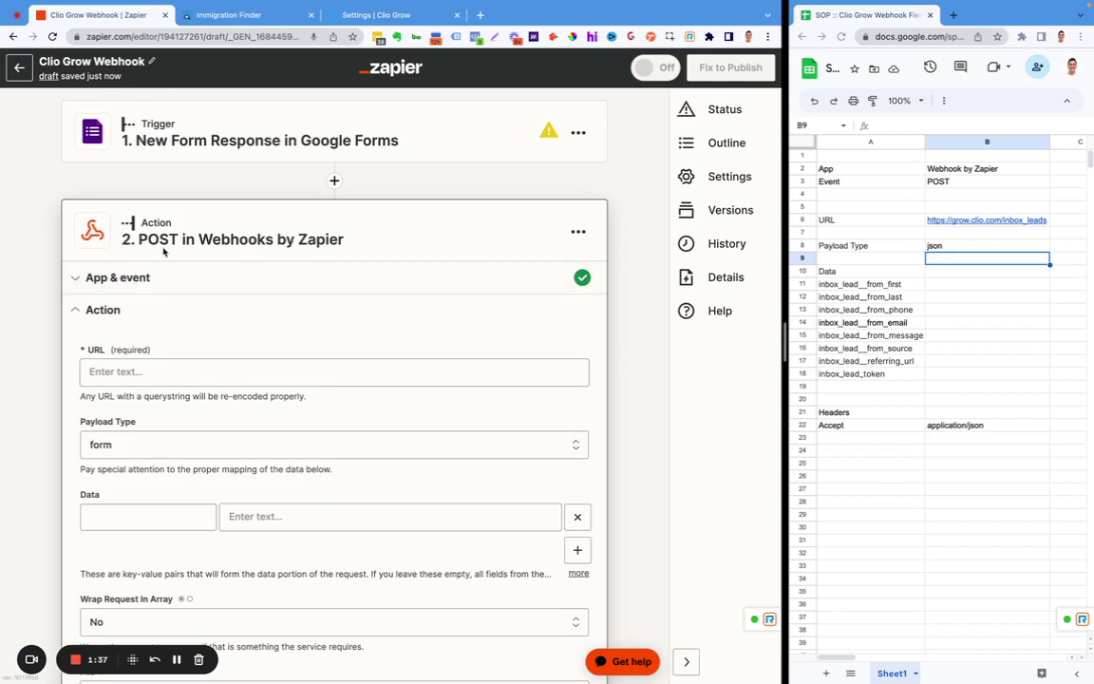
{"action": "scroll", "coordinate": [205, 311], "scroll_direction": "down", "scroll_amount": 2}
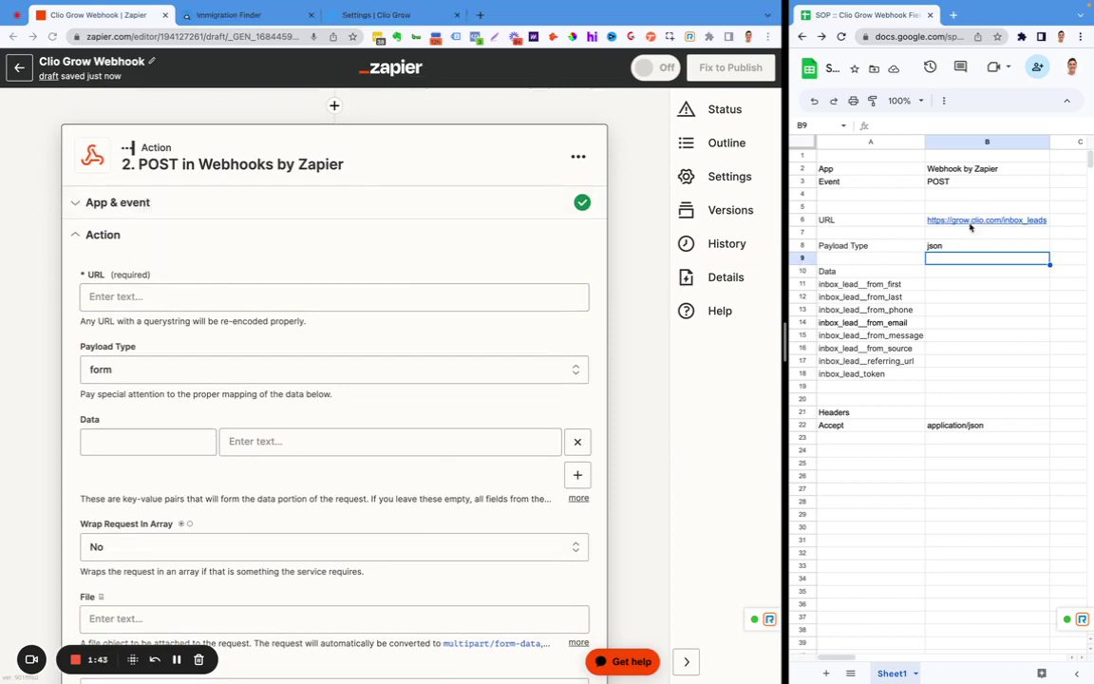
{"action": "left_click", "coordinate": [972, 225]}
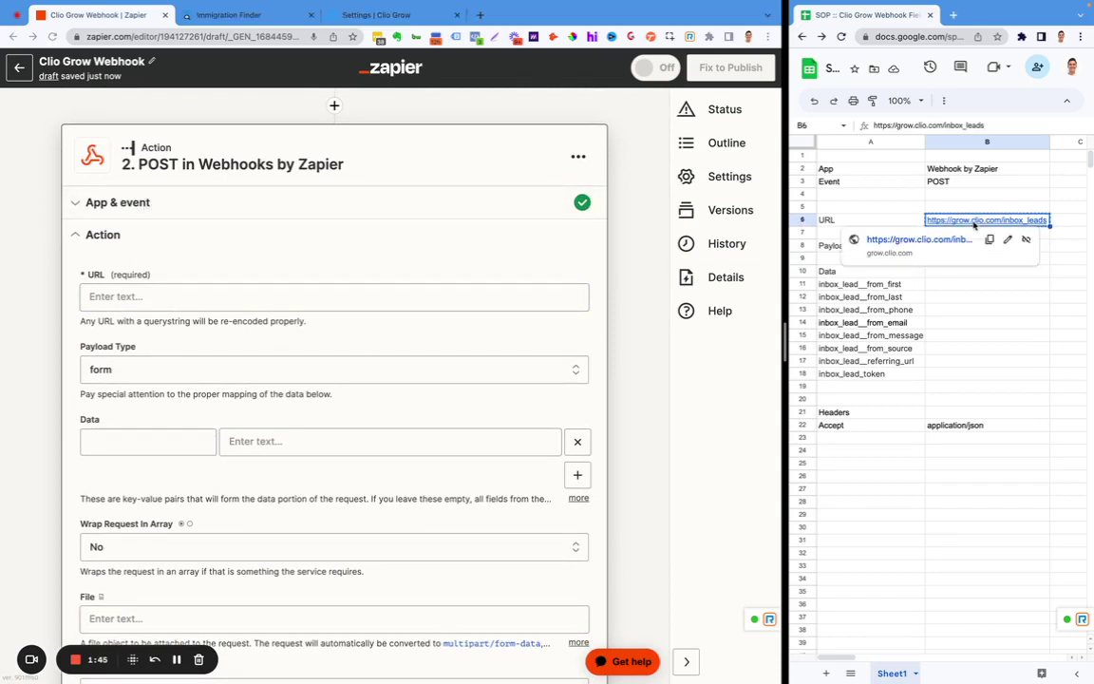
{"action": "left_click", "coordinate": [324, 298]}
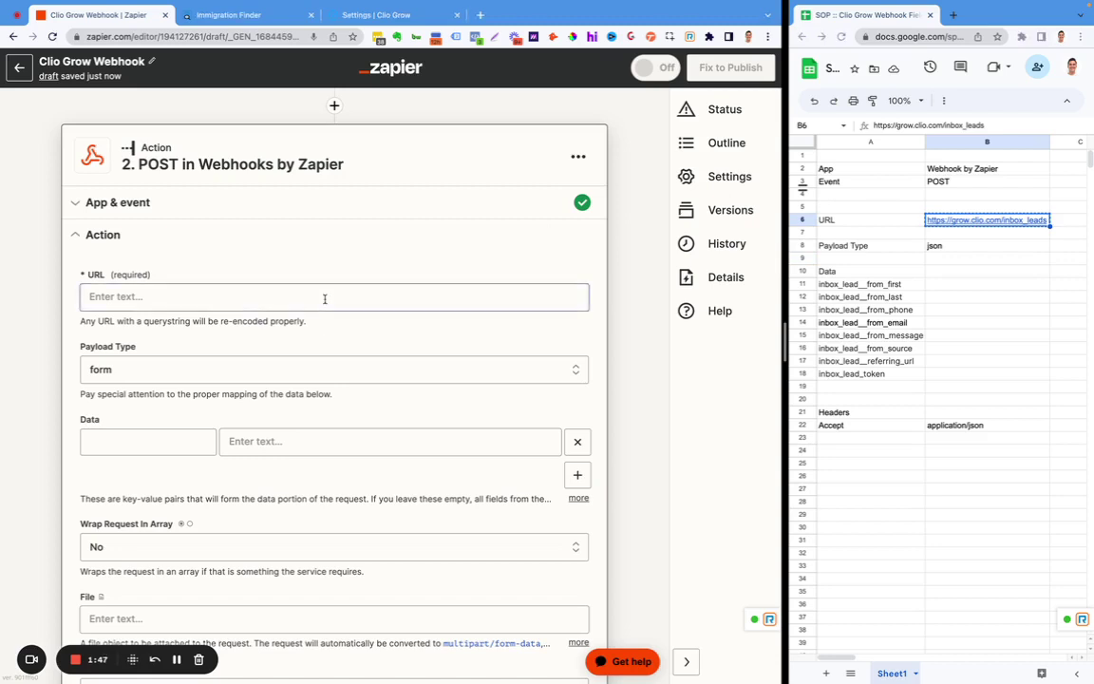
{"action": "type", "text": "https://grow.clio.com/inbox_leads"}
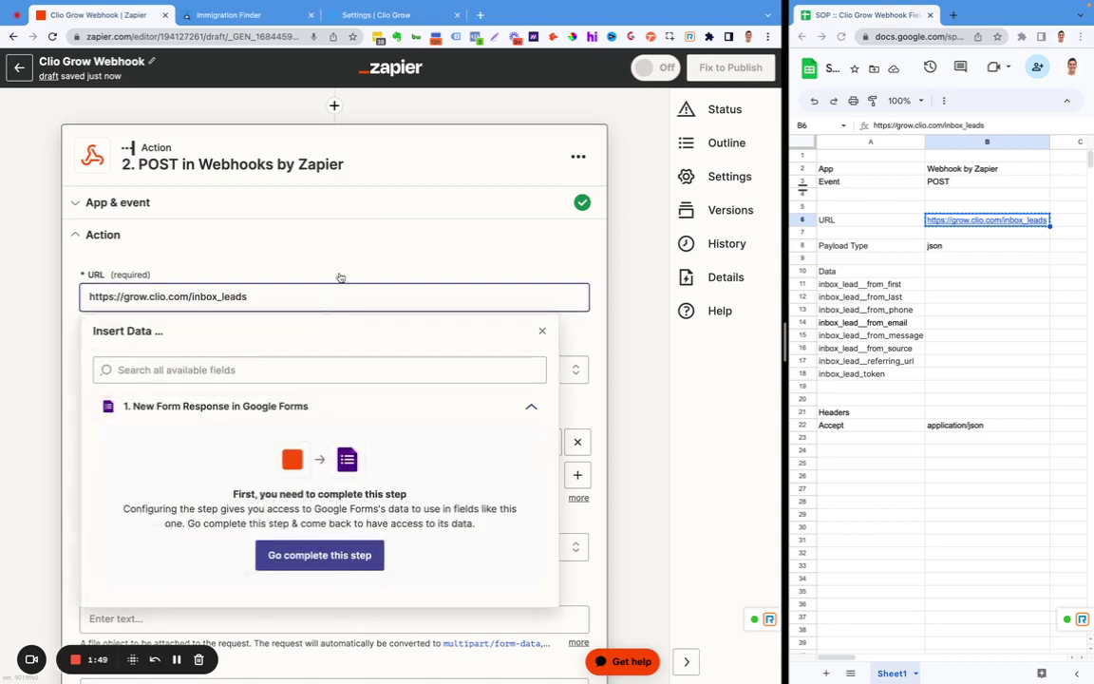
{"action": "left_click", "coordinate": [324, 224]}
{"action": "left_click", "coordinate": [202, 443]}
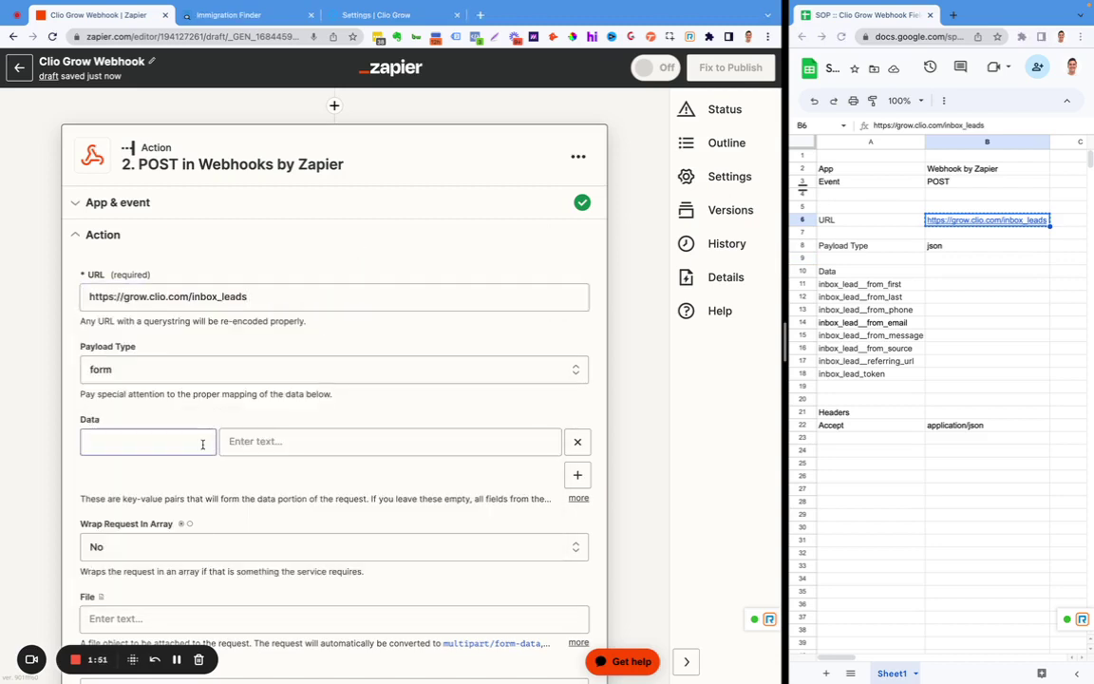
{"action": "left_click", "coordinate": [255, 377]}
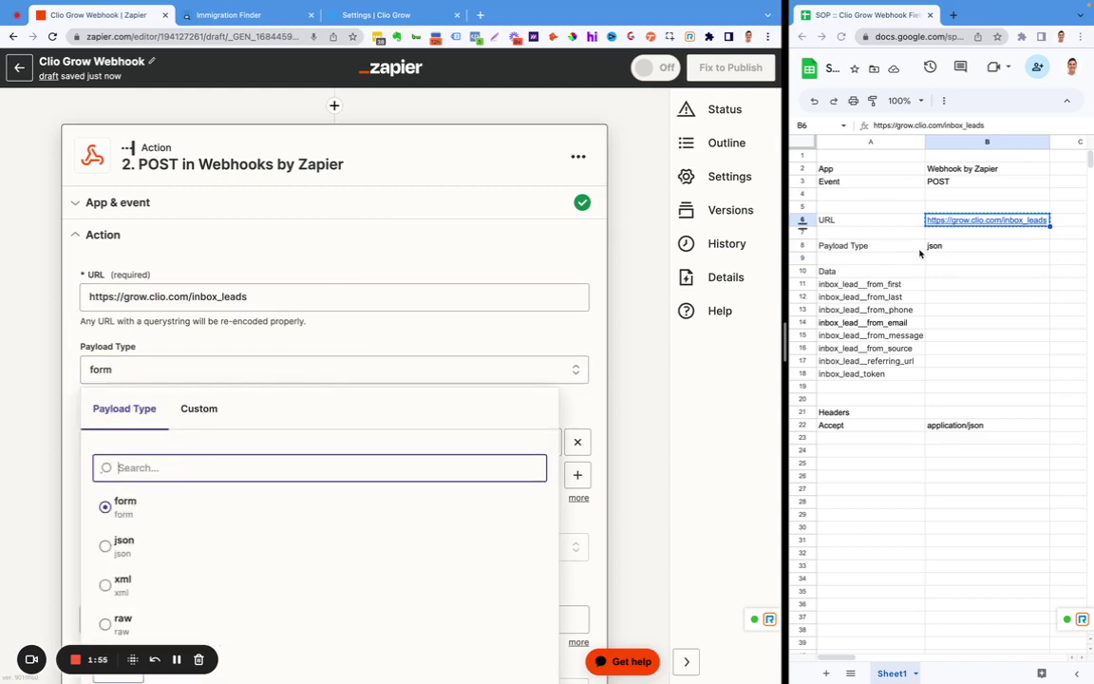
- Set the payload type to json and undo a mistaken URL paste into the first Data key
{"action": "left_click", "coordinate": [99, 546]}
{"action": "left_click", "coordinate": [114, 438]}
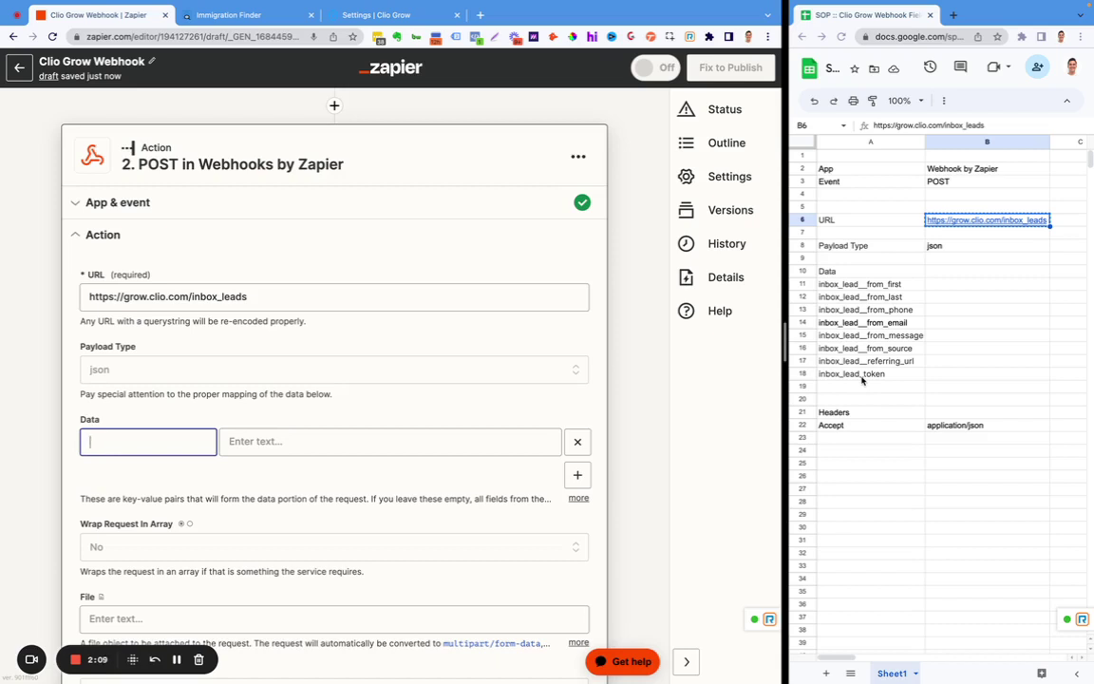
{"action": "left_click", "coordinate": [902, 290]}
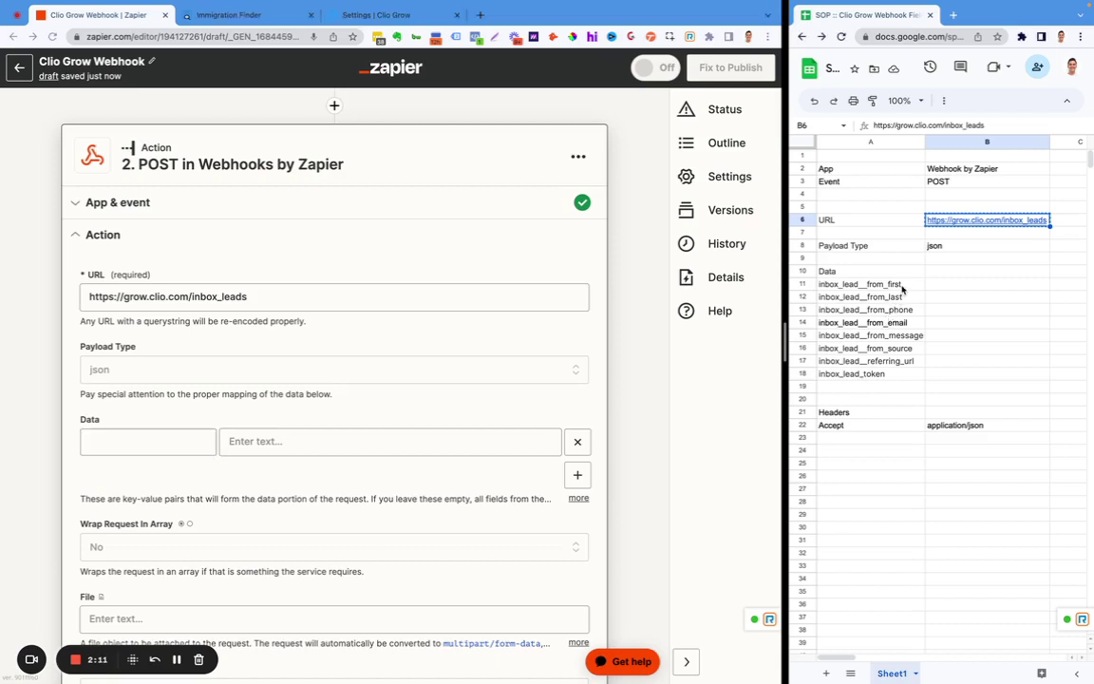
{"action": "double_click", "coordinate": [902, 283]}
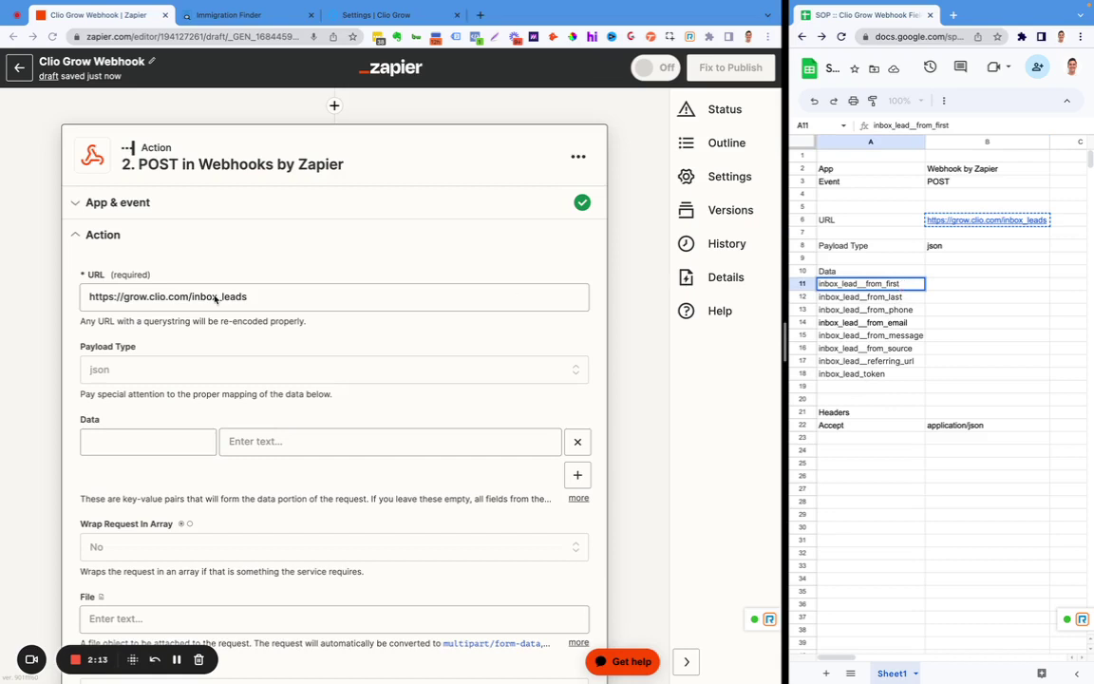
{"action": "left_click", "coordinate": [90, 442]}
{"action": "key", "text": "super+v"}
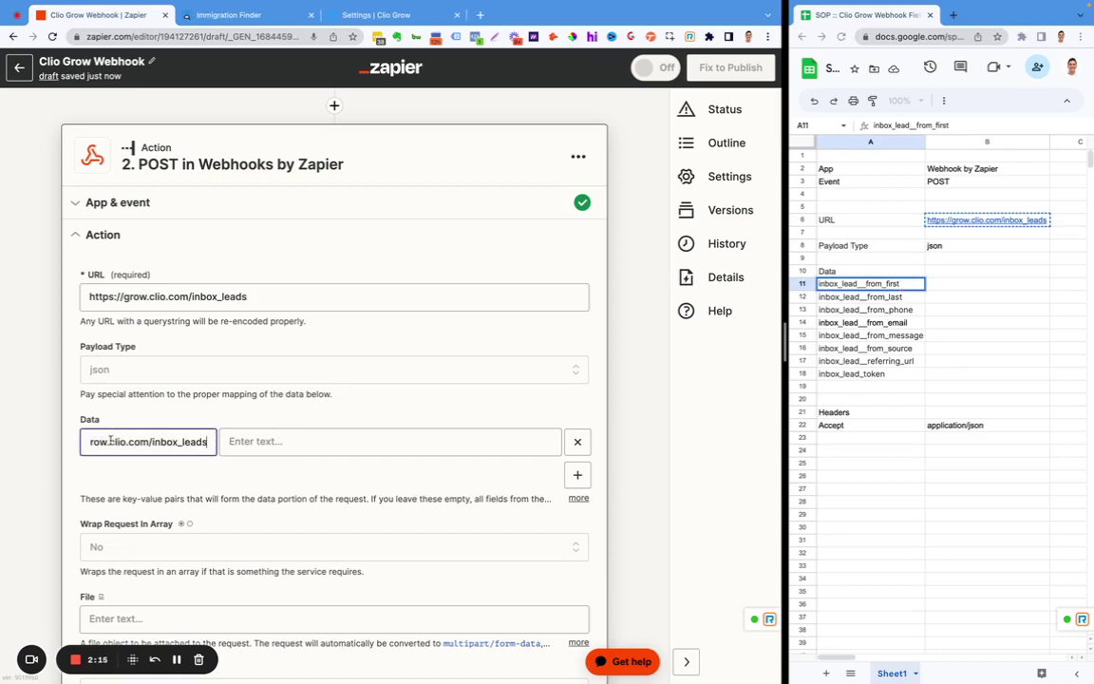
{"action": "key", "text": "super+z"}
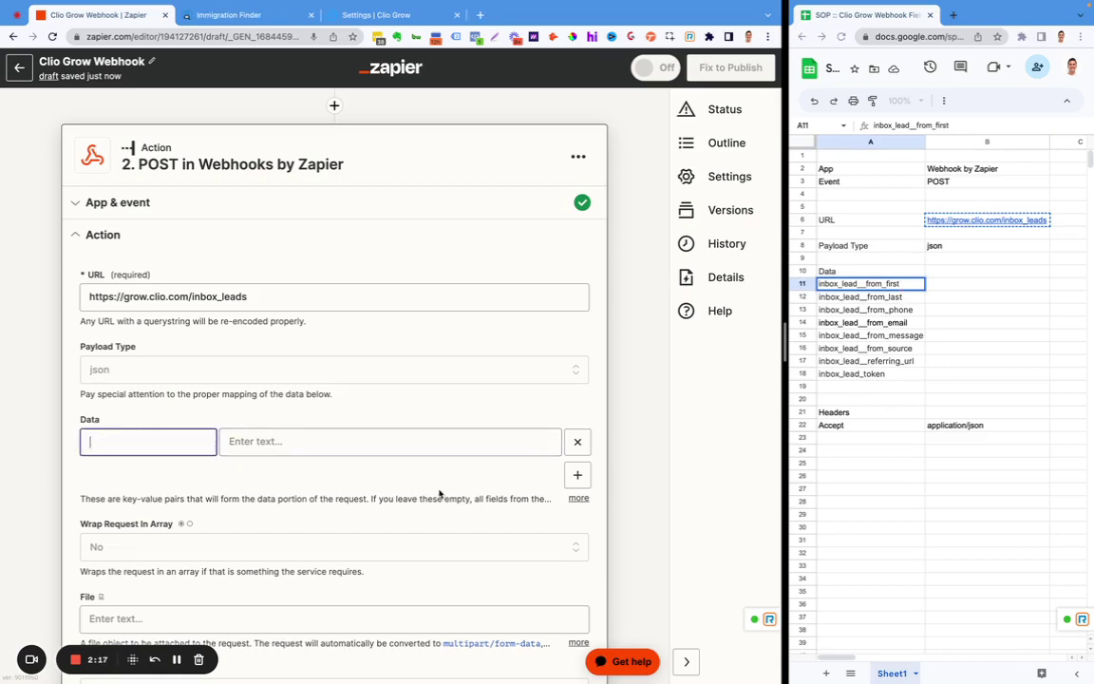
- Paste the eight inbox_lead keys from A11:A18 as Data rows and review them
{"action": "left_click", "coordinate": [890, 284]}
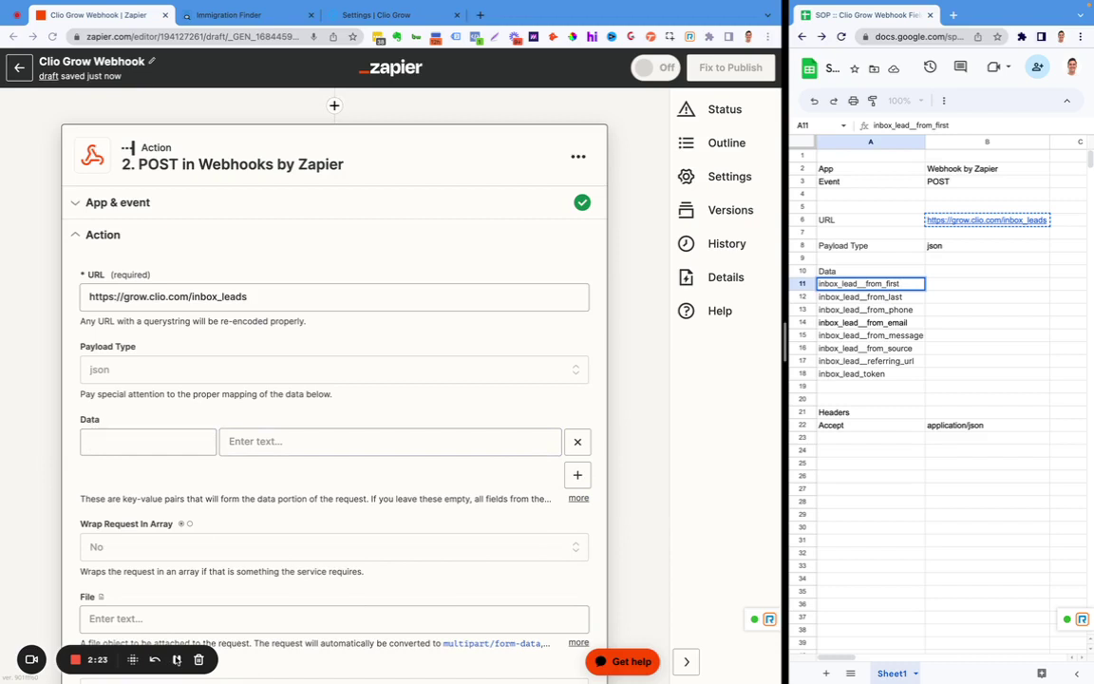
{"action": "left_click", "coordinate": [159, 595]}
{"action": "key", "text": "super+v"}
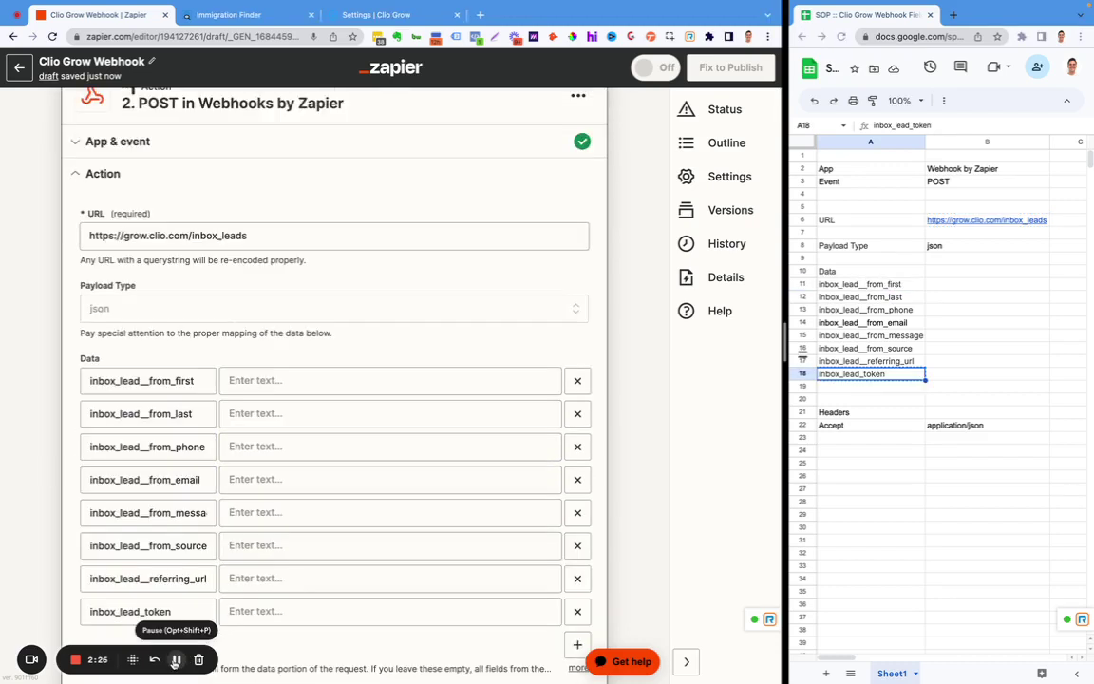
{"action": "left_click", "coordinate": [196, 381]}
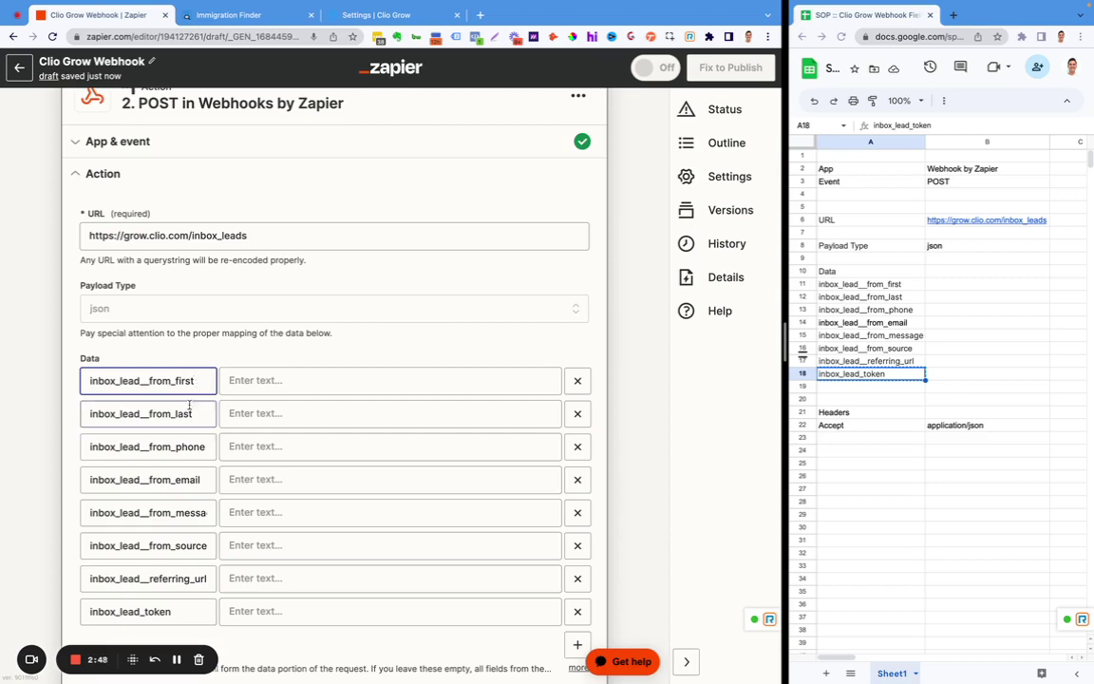
{"action": "left_click", "coordinate": [186, 414]}
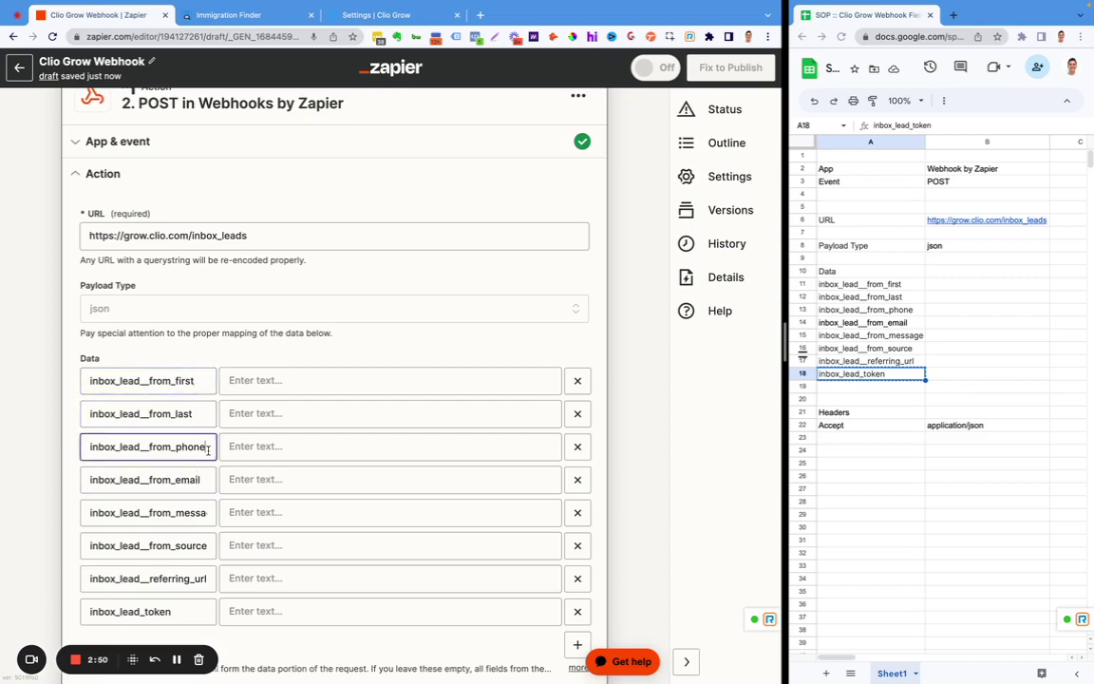
{"action": "left_click", "coordinate": [208, 451]}
{"action": "left_click", "coordinate": [215, 480]}
{"action": "left_click", "coordinate": [268, 382]}
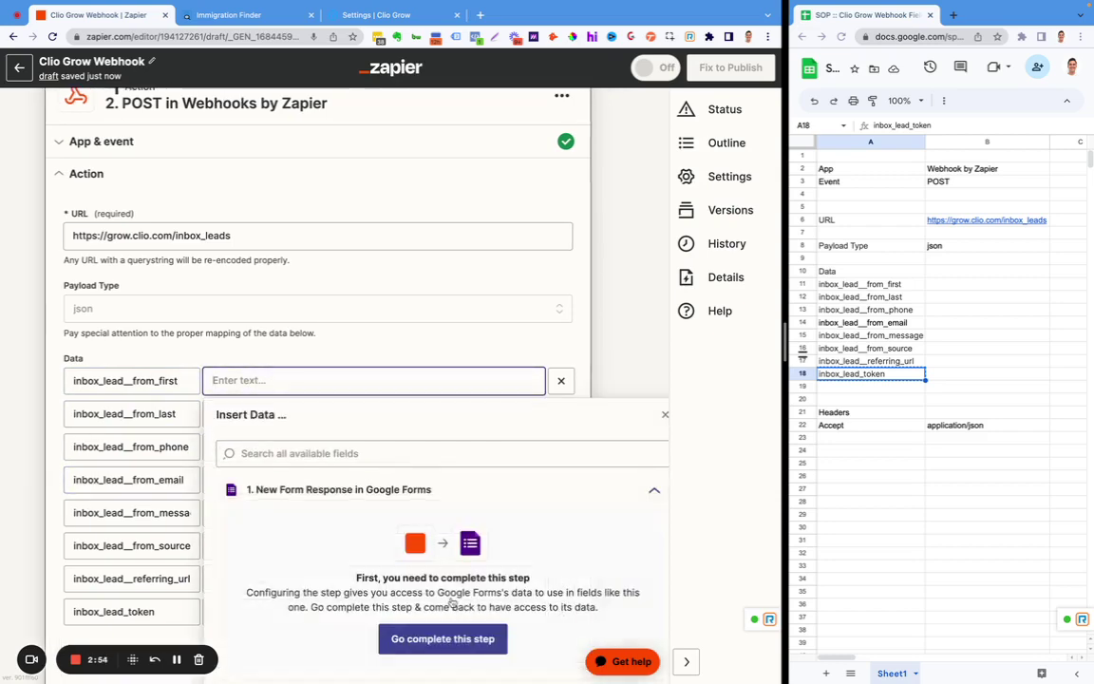
{"action": "scroll", "coordinate": [462, 592], "scroll_direction": "down", "scroll_amount": 2}
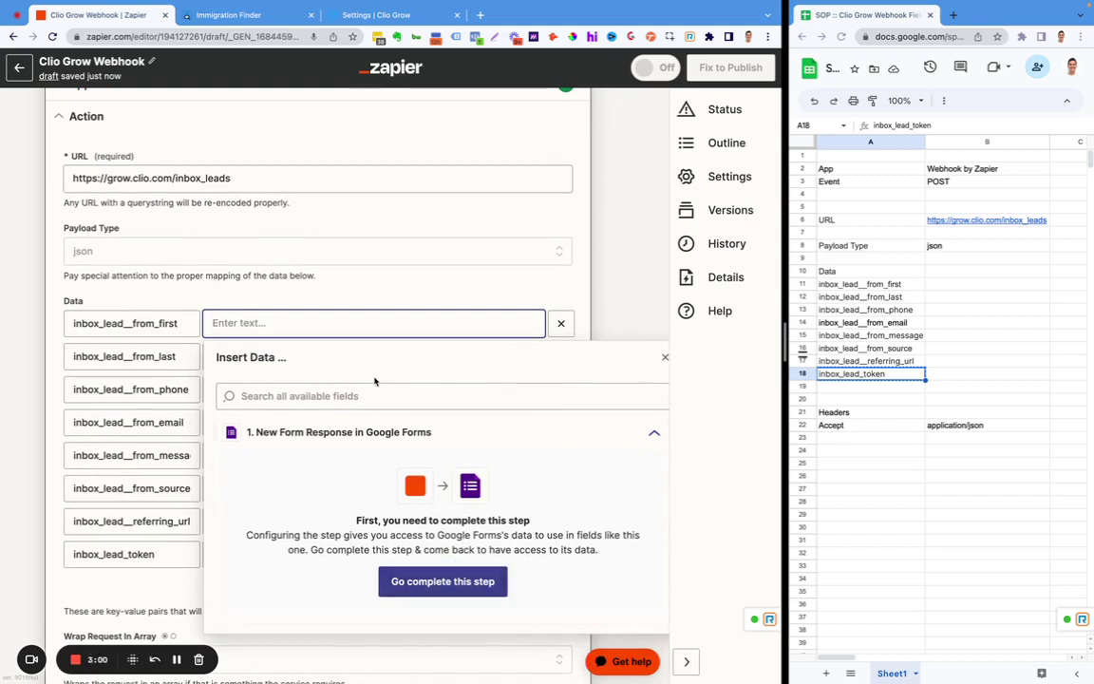
{"action": "left_click", "coordinate": [667, 357]}
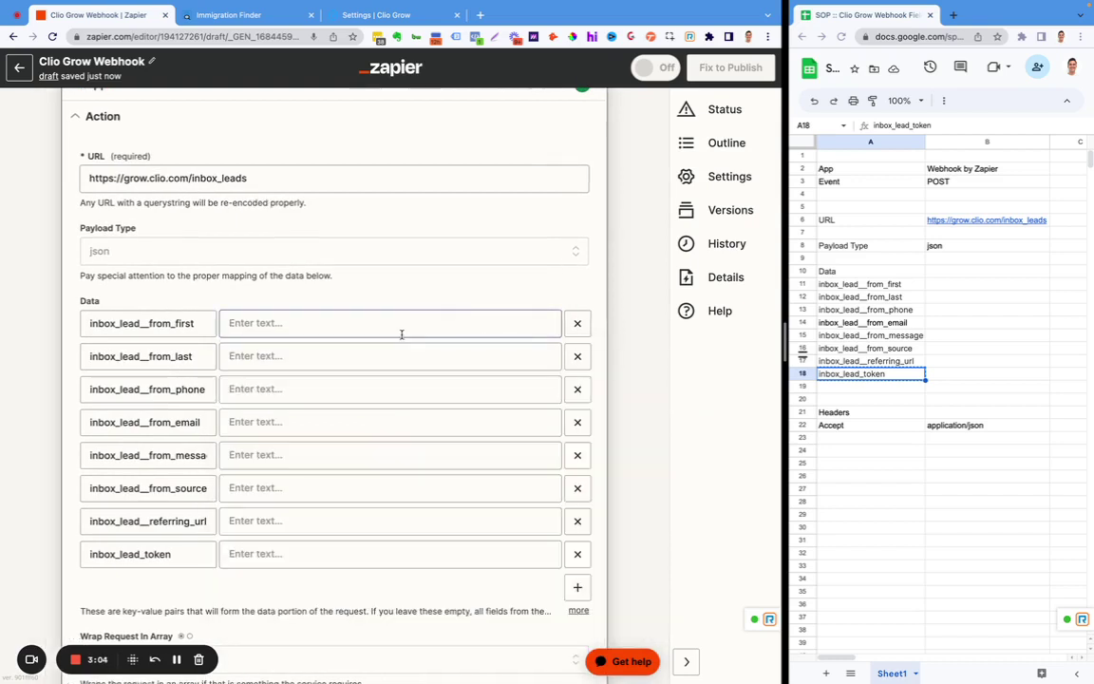
{"action": "left_click", "coordinate": [321, 320]}
{"action": "left_click", "coordinate": [512, 300]}
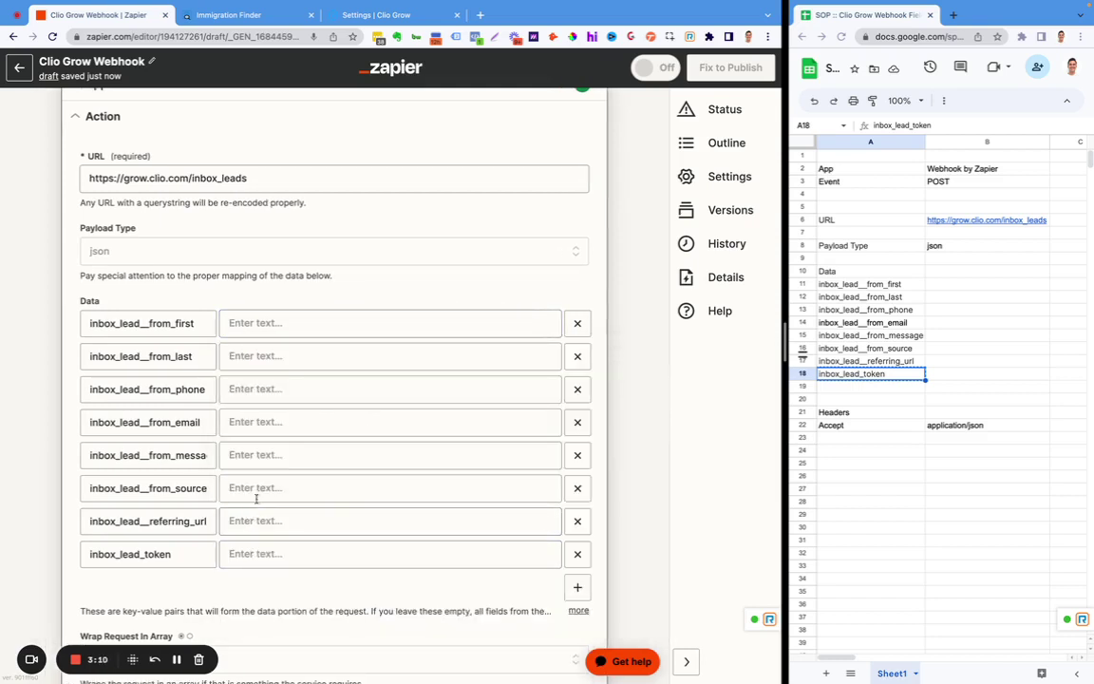
{"action": "left_click", "coordinate": [90, 554]}
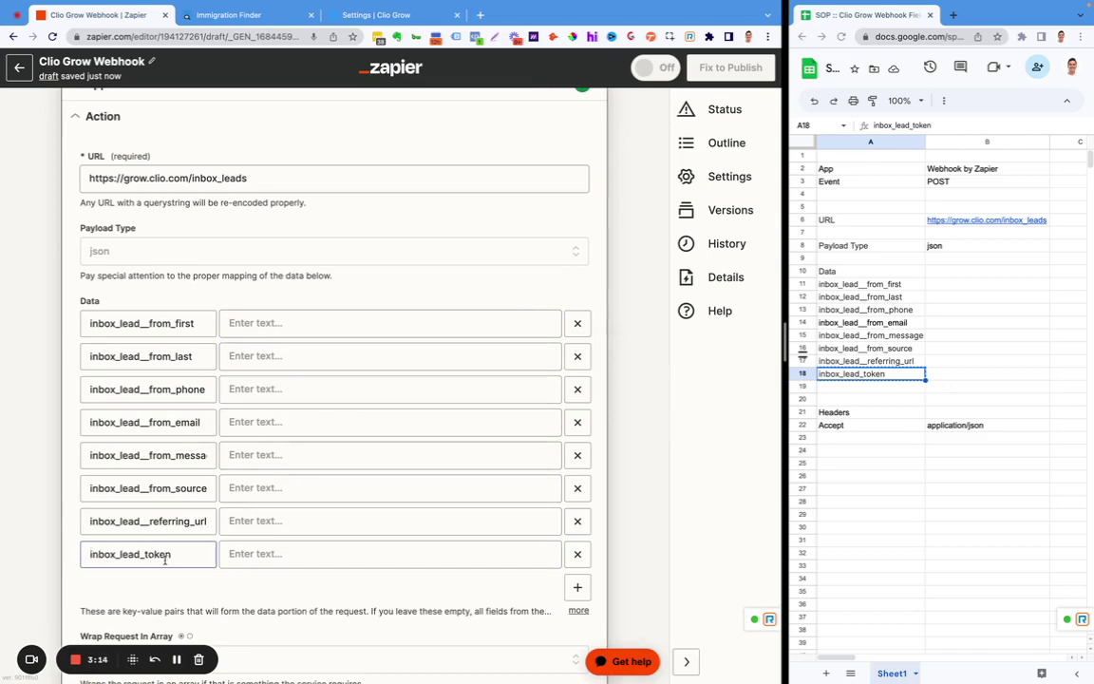
- Add a header named Accept, copied from cell A22 of the SOP sheet
{"action": "scroll", "coordinate": [164, 561], "scroll_direction": "down", "scroll_amount": 5}
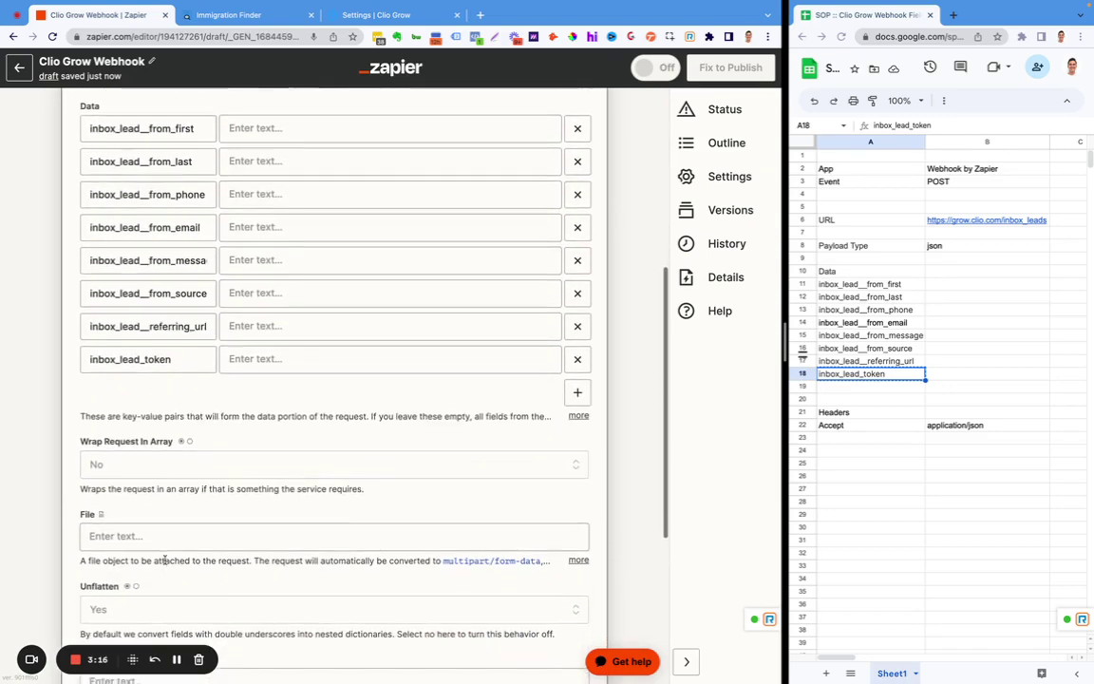
{"action": "scroll", "coordinate": [165, 560], "scroll_direction": "down", "scroll_amount": 4}
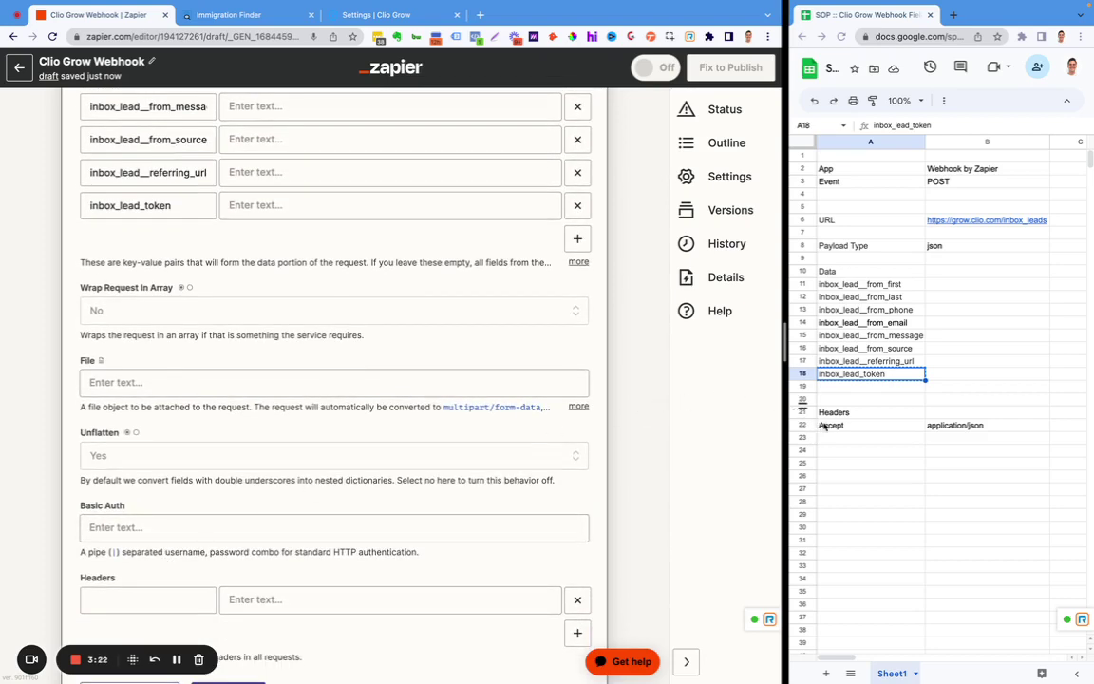
{"action": "left_click", "coordinate": [823, 425]}
{"action": "key", "text": "ctrl+c"}
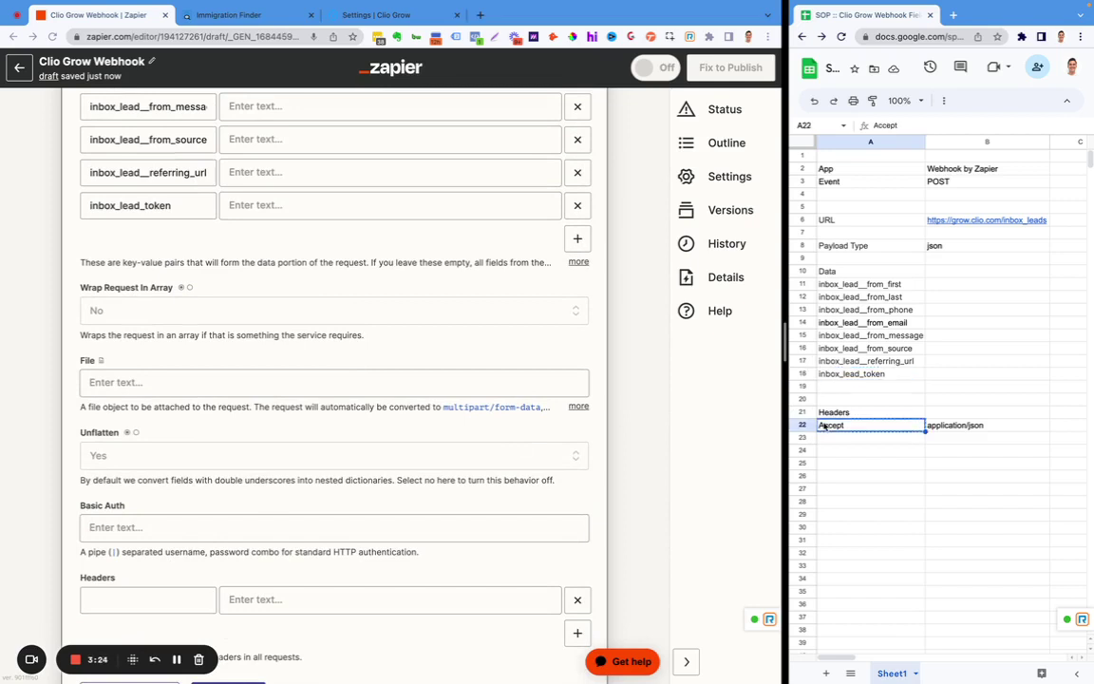
{"action": "left_click", "coordinate": [115, 605]}
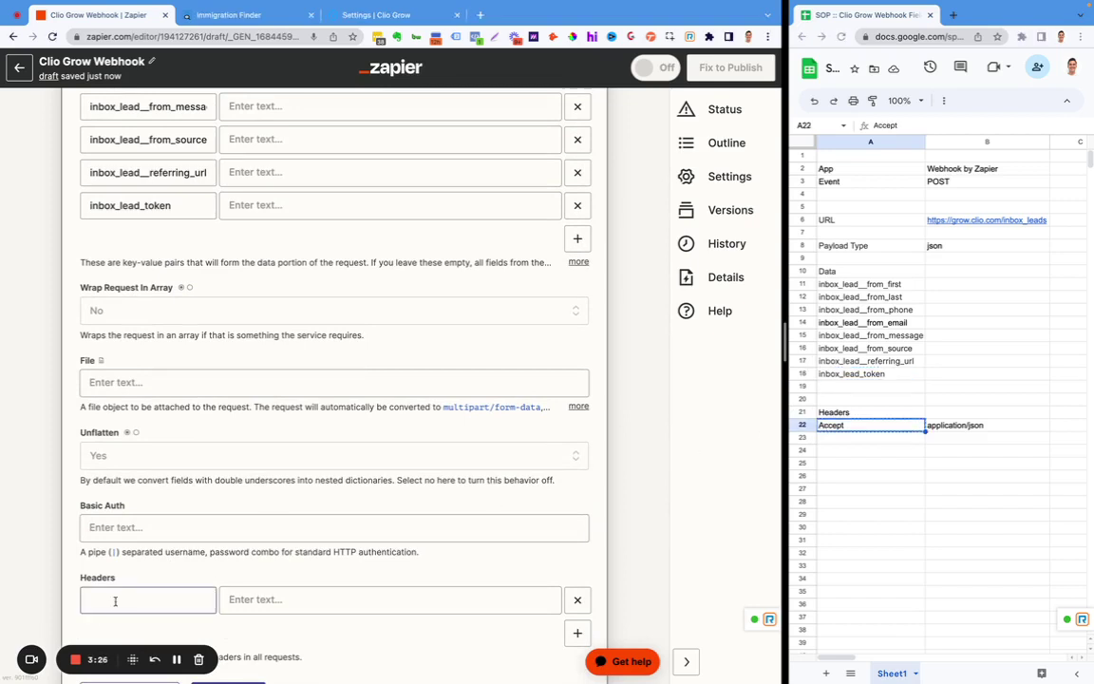
{"action": "key", "text": "ctrl+v"}
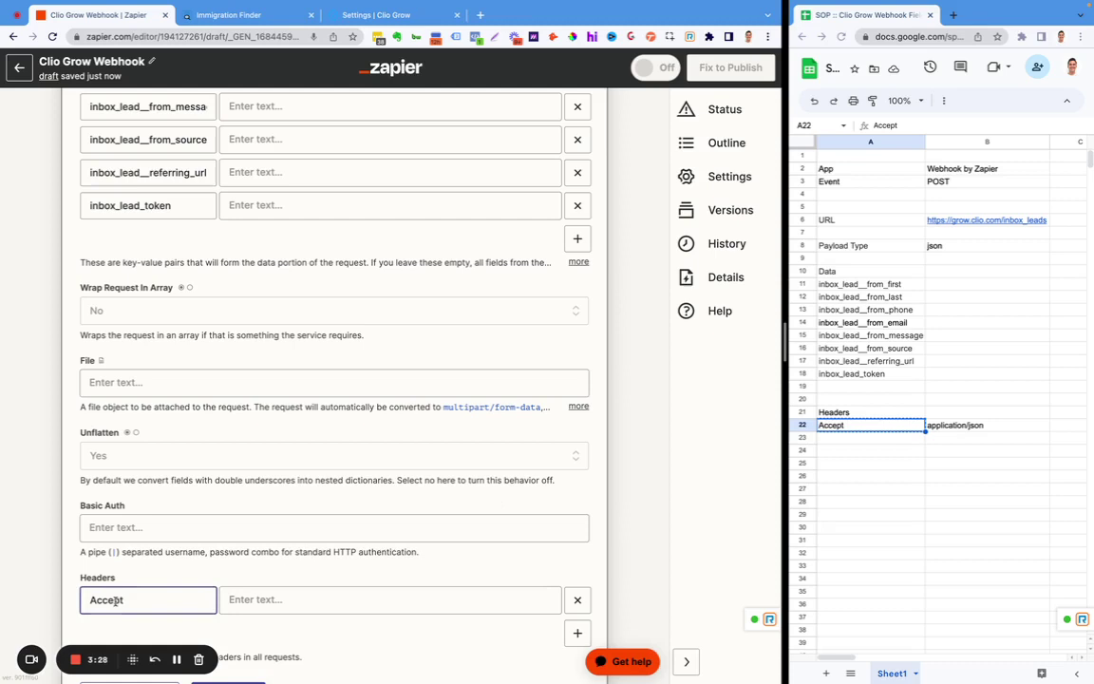
- Set the Accept header value to application/json from cell B22, then go to the Clio Grow settings tab
{"action": "left_click", "coordinate": [232, 598]}
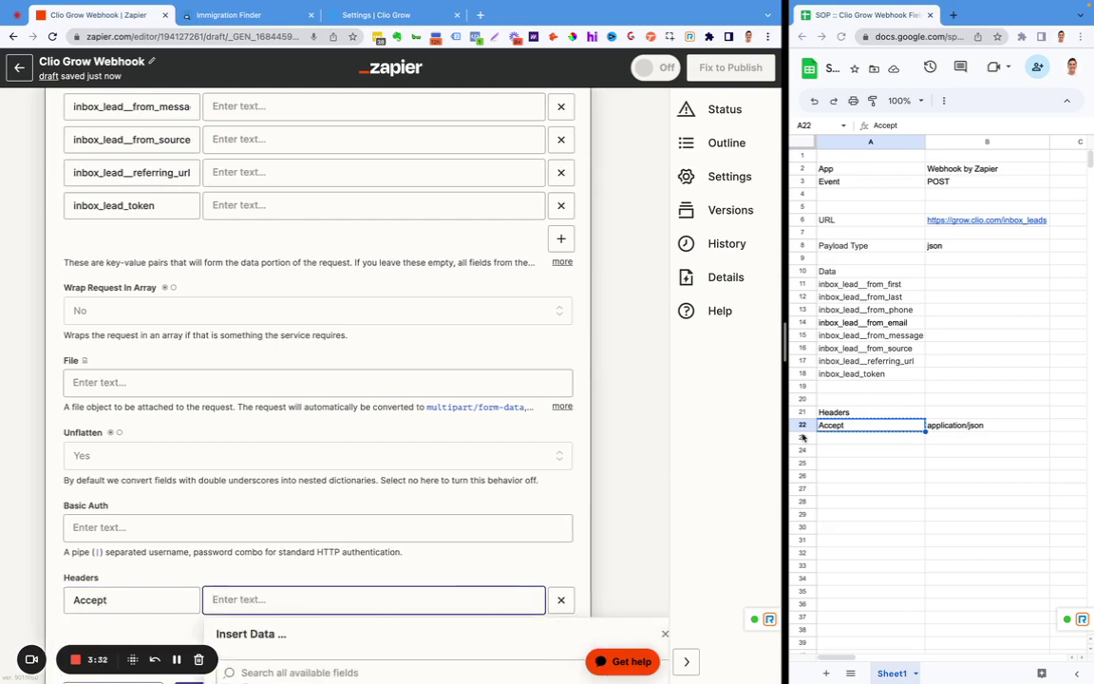
{"action": "left_click", "coordinate": [957, 427]}
{"action": "key", "text": "ctrl+c"}
{"action": "left_click", "coordinate": [956, 427]}
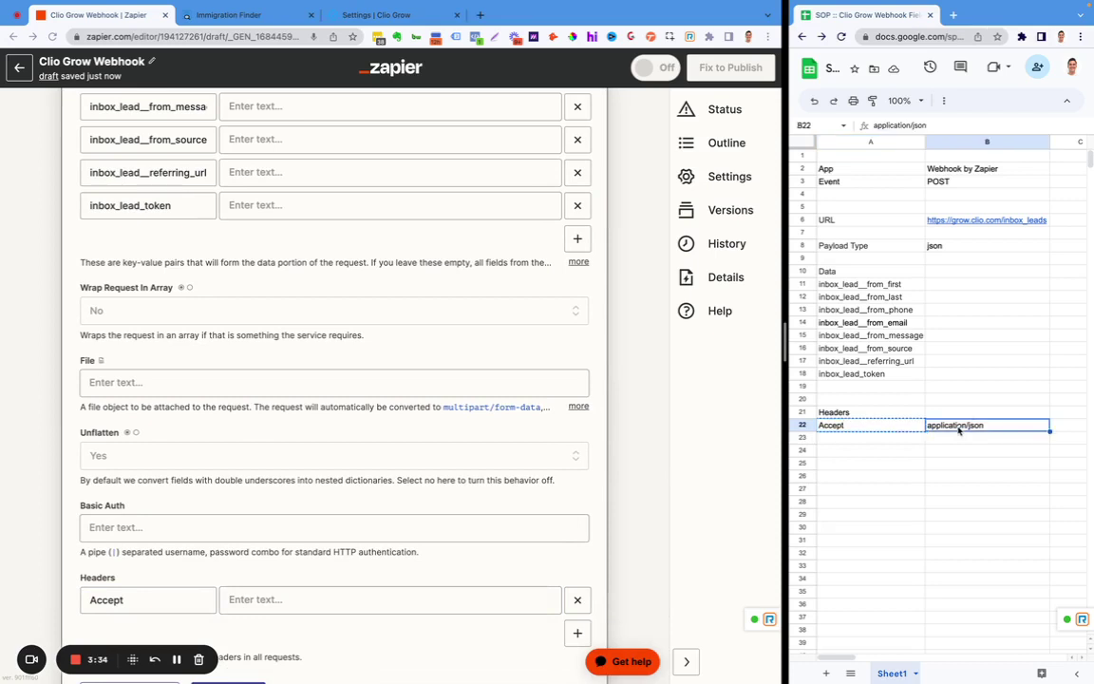
{"action": "key", "text": "ctrl+c"}
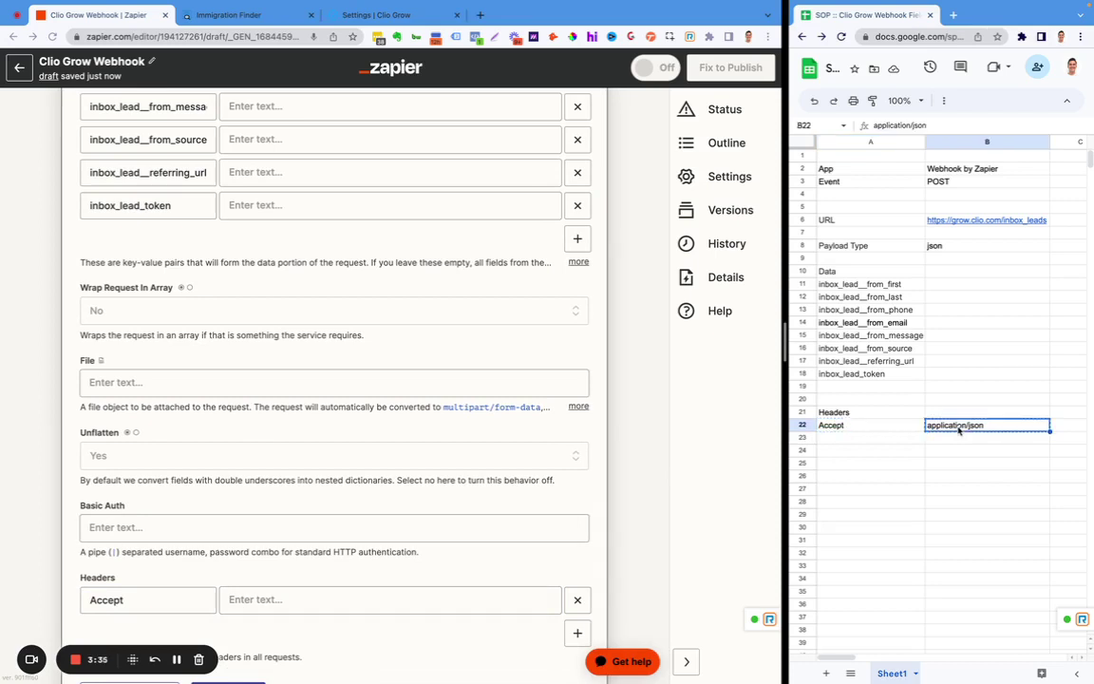
{"action": "left_click", "coordinate": [276, 598]}
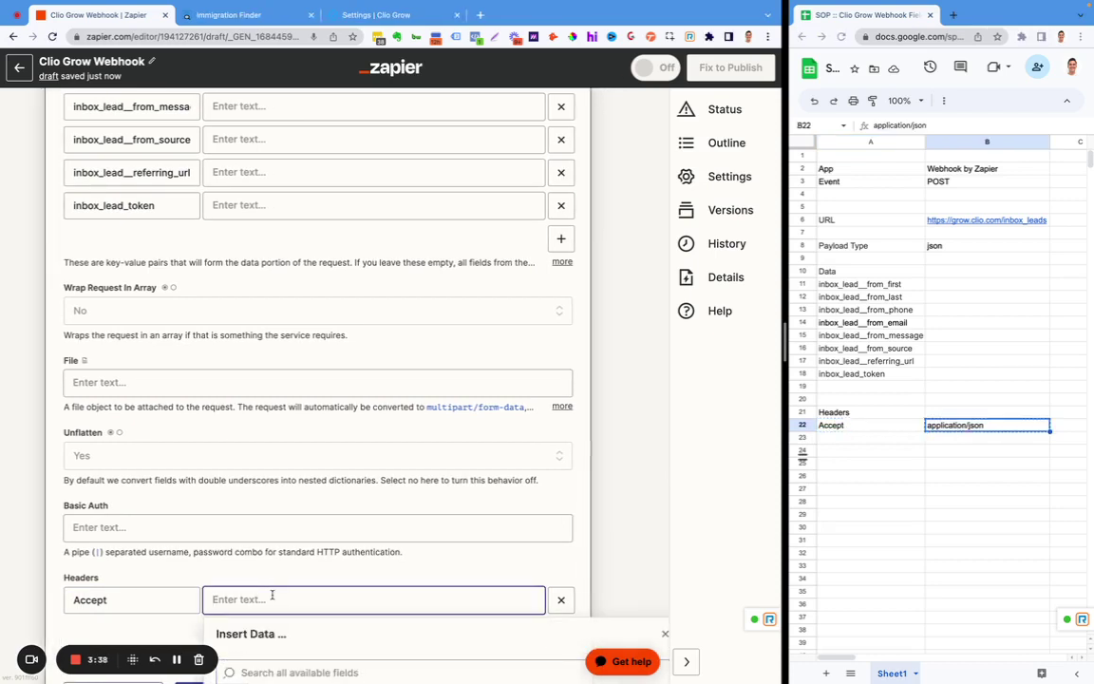
{"action": "key", "text": "super+v"}
{"action": "left_click", "coordinate": [409, 558]}
{"action": "scroll", "coordinate": [410, 558], "scroll_direction": "up", "scroll_amount": 6}
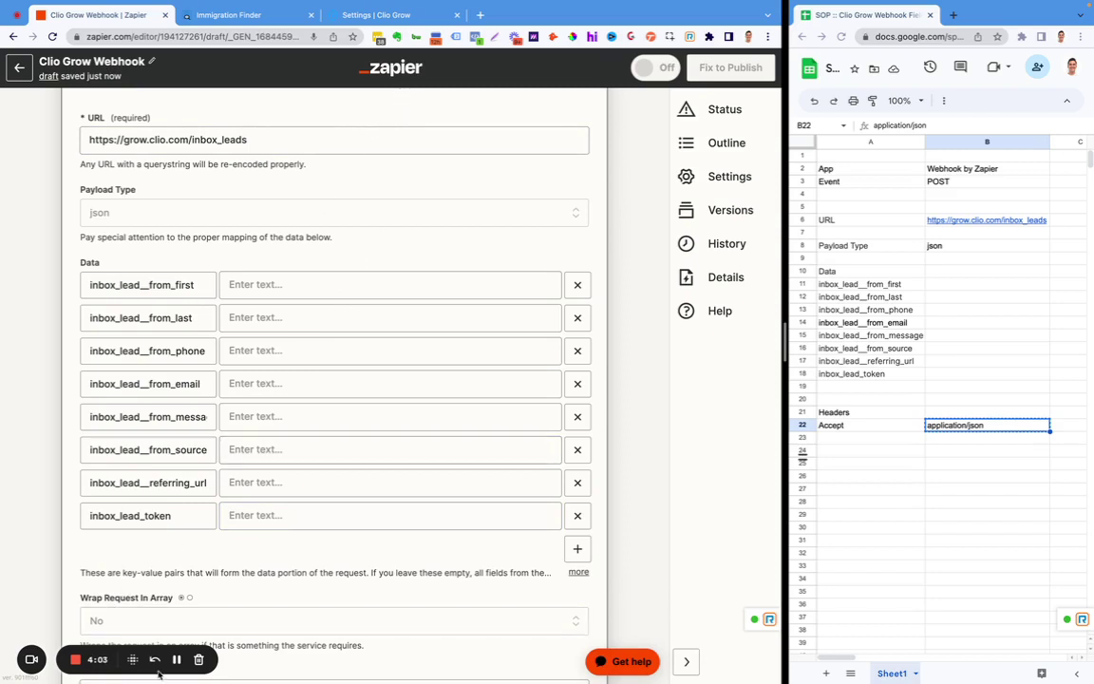
{"action": "key", "text": "super+3"}
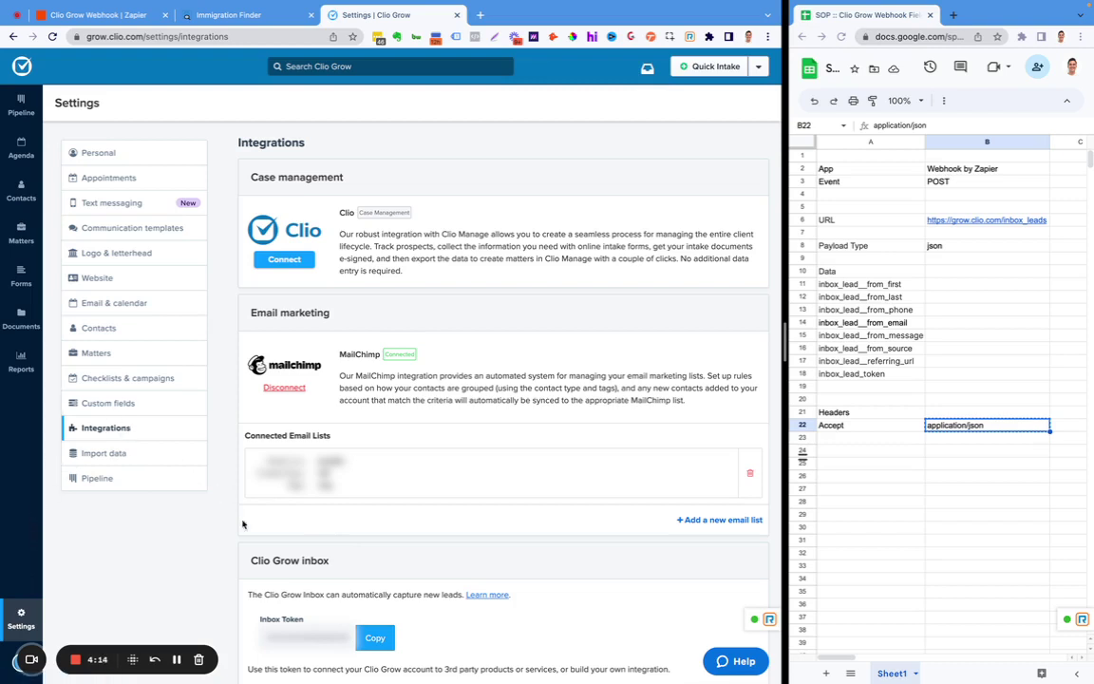
- Copy the Inbox Token under Clio Grow inbox in the Integrations settings
{"action": "left_click", "coordinate": [374, 643]}
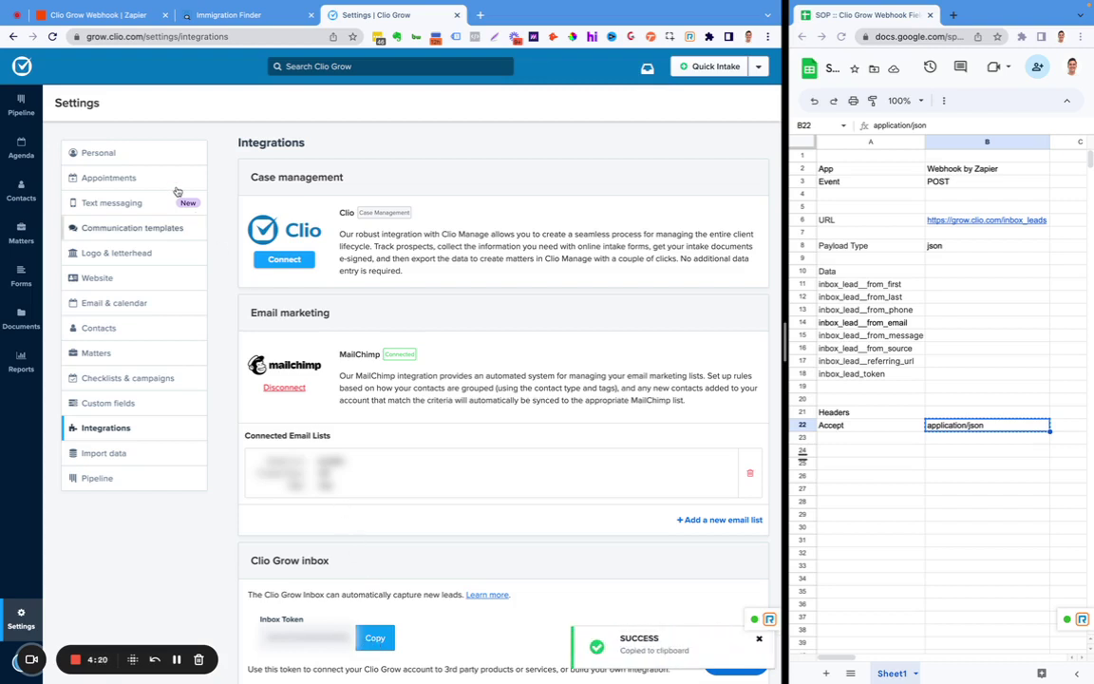
- Paste the copied Clio Grow inbox token as the inbox_lead_token Data value
{"action": "left_click", "coordinate": [95, 17]}
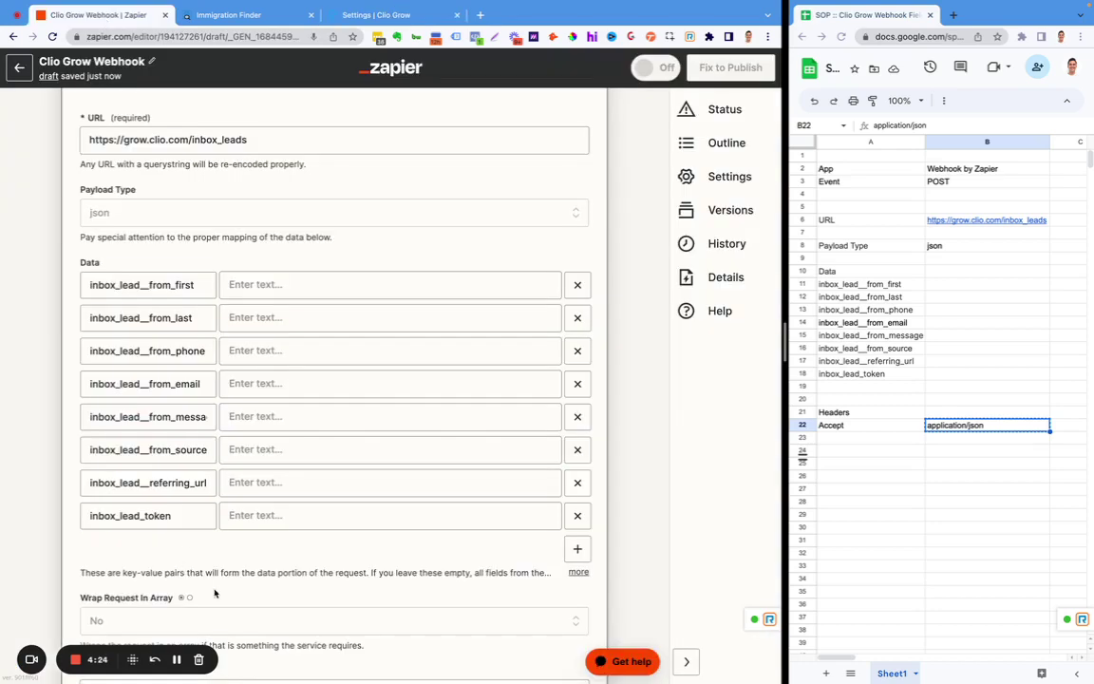
{"action": "left_click", "coordinate": [282, 512]}
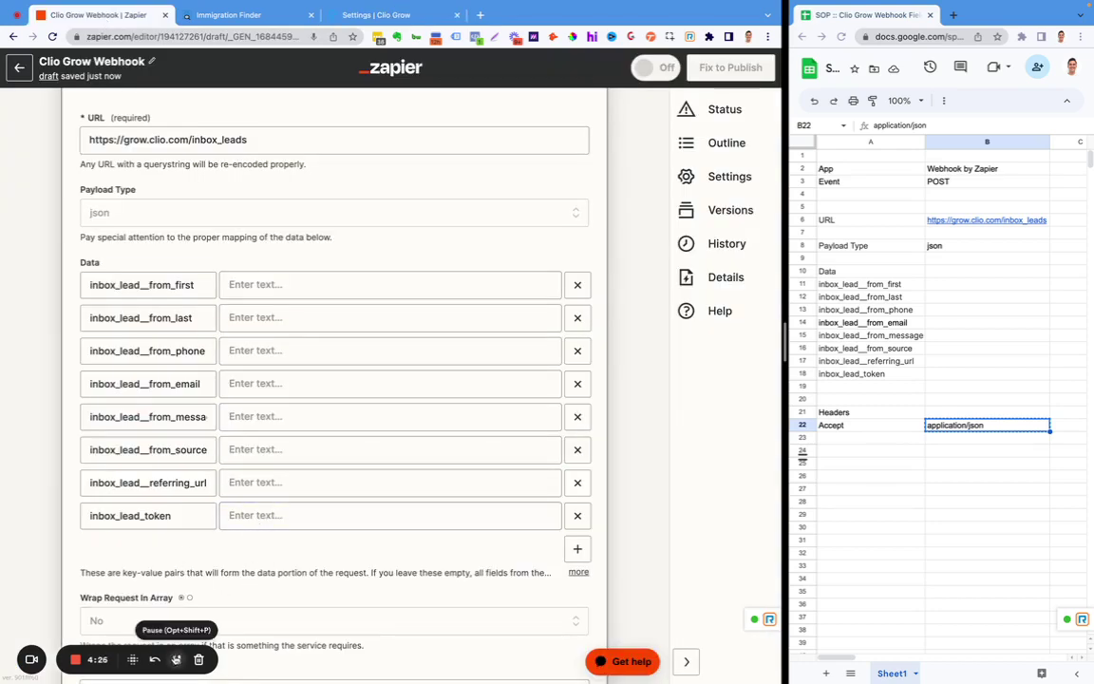
{"action": "key", "text": "super+v"}
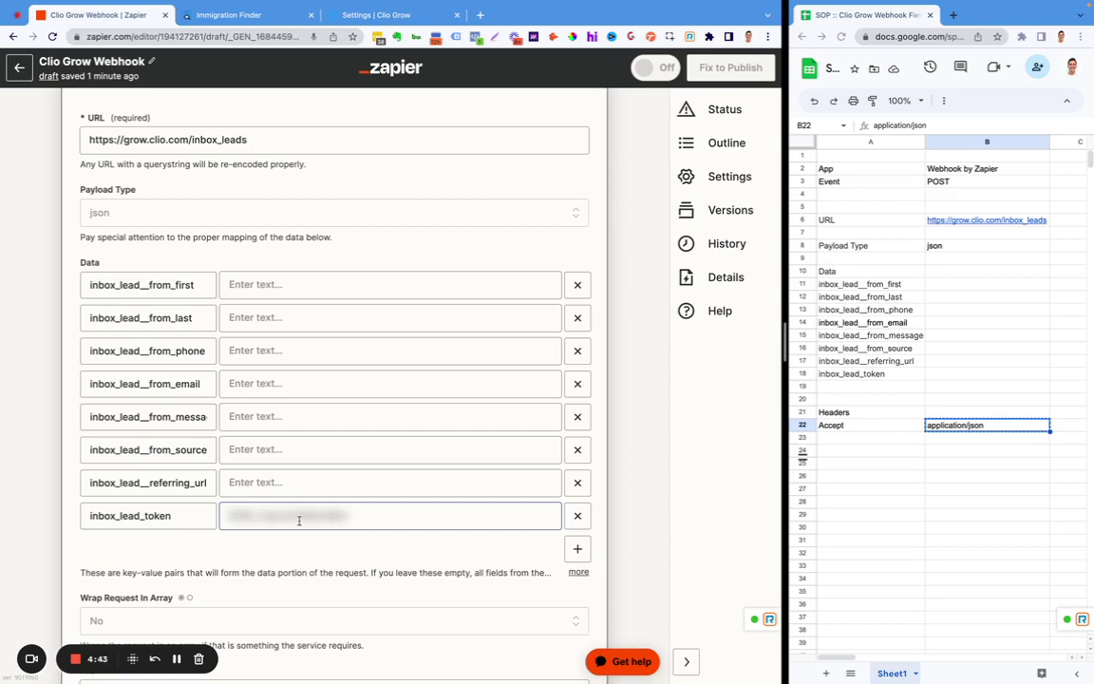
{"action": "left_click", "coordinate": [298, 284]}
{"action": "left_click", "coordinate": [11, 337]}
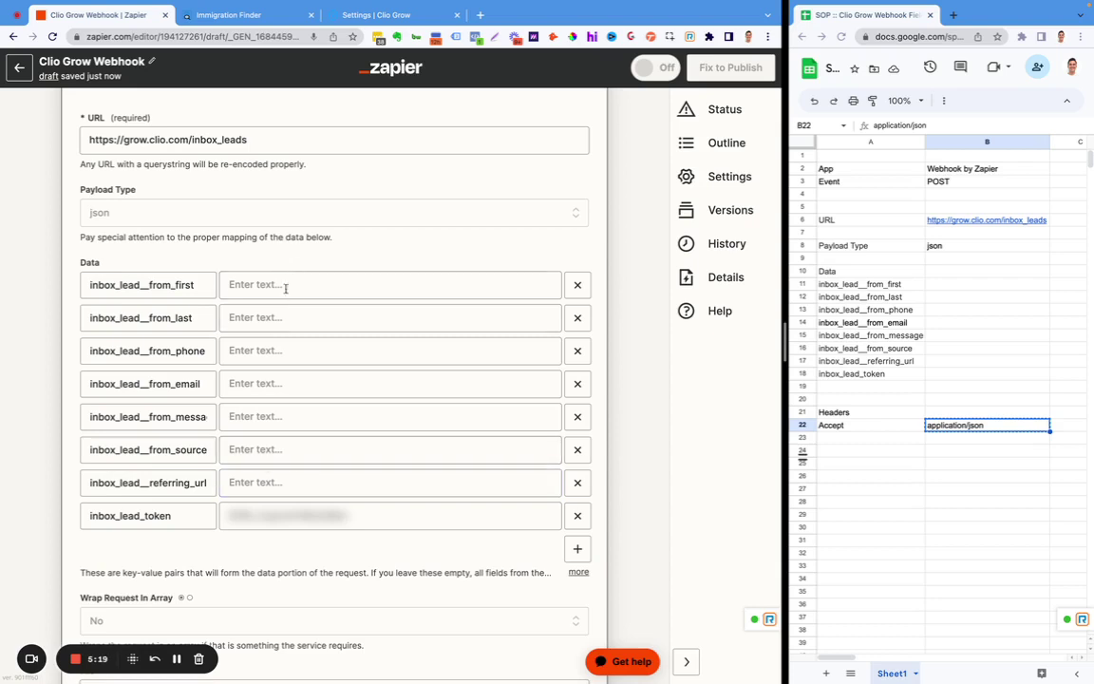
{"action": "scroll", "coordinate": [281, 380], "scroll_direction": "up", "scroll_amount": 3}
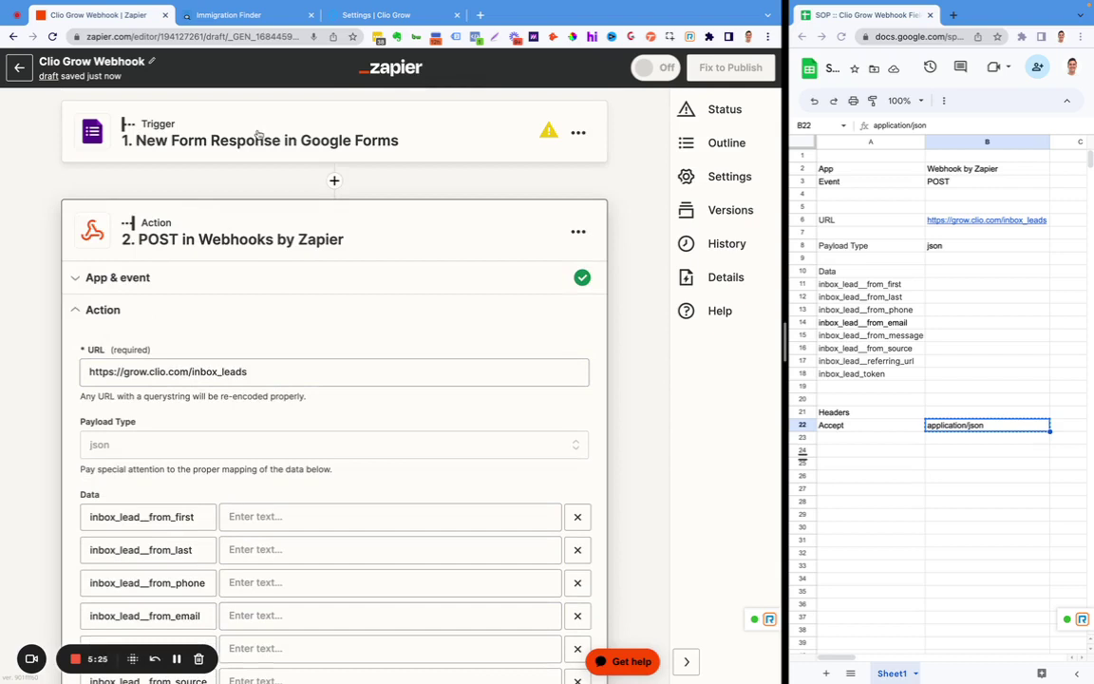
{"action": "scroll", "coordinate": [258, 133], "scroll_direction": "down", "scroll_amount": 3}
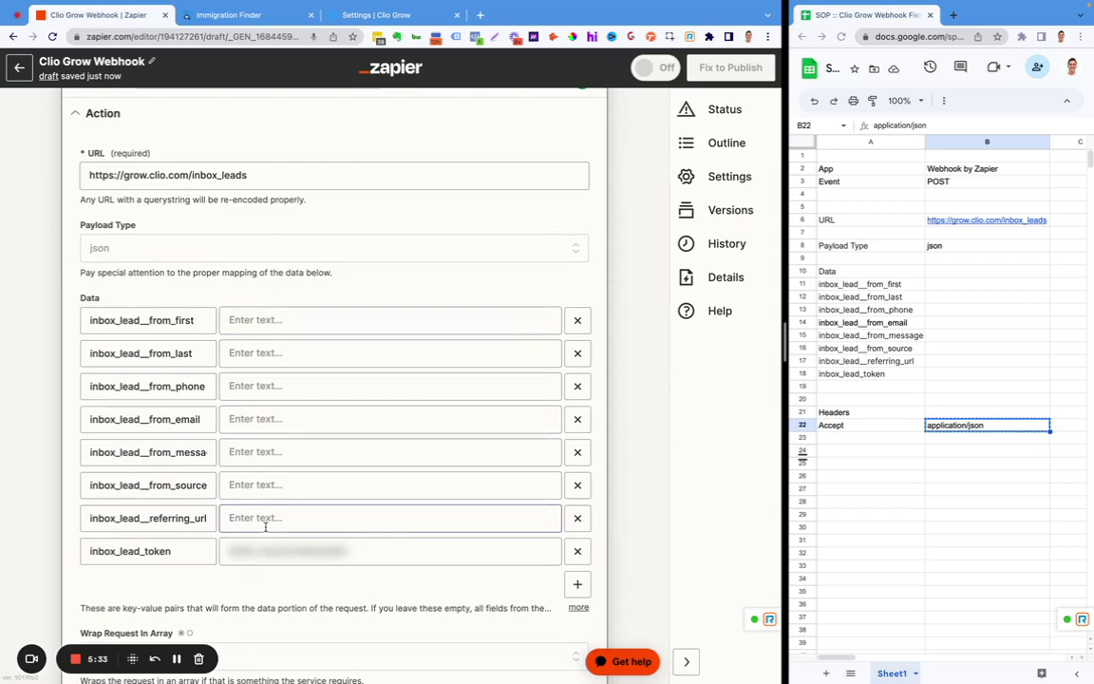
{"action": "scroll", "coordinate": [265, 526], "scroll_direction": "down", "scroll_amount": 1}
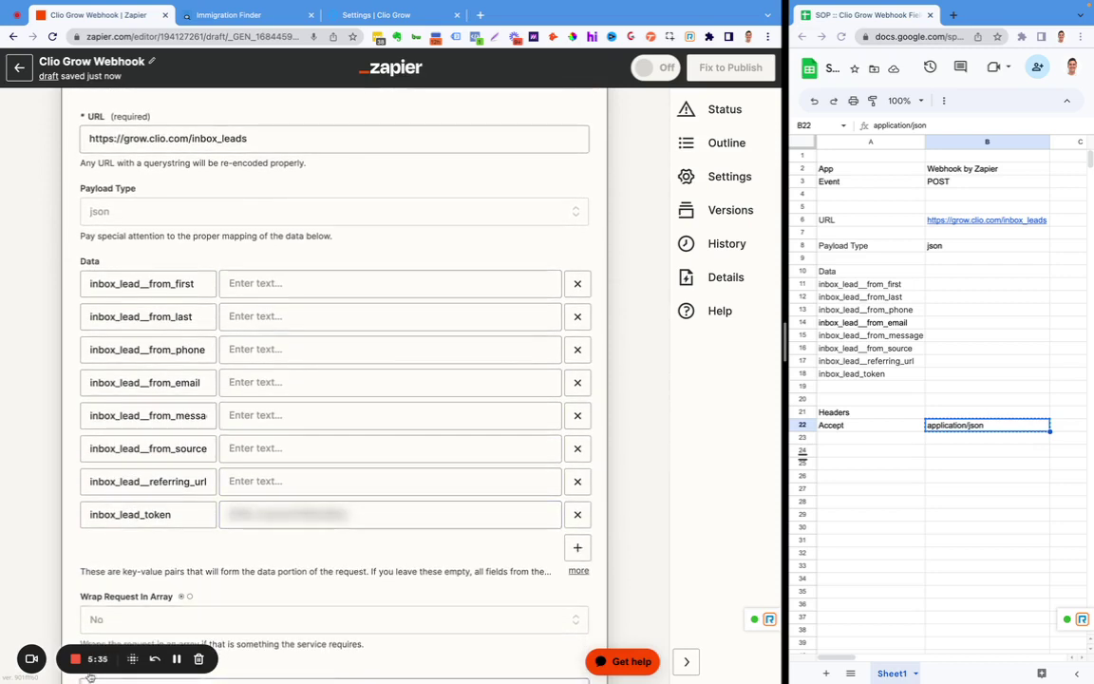